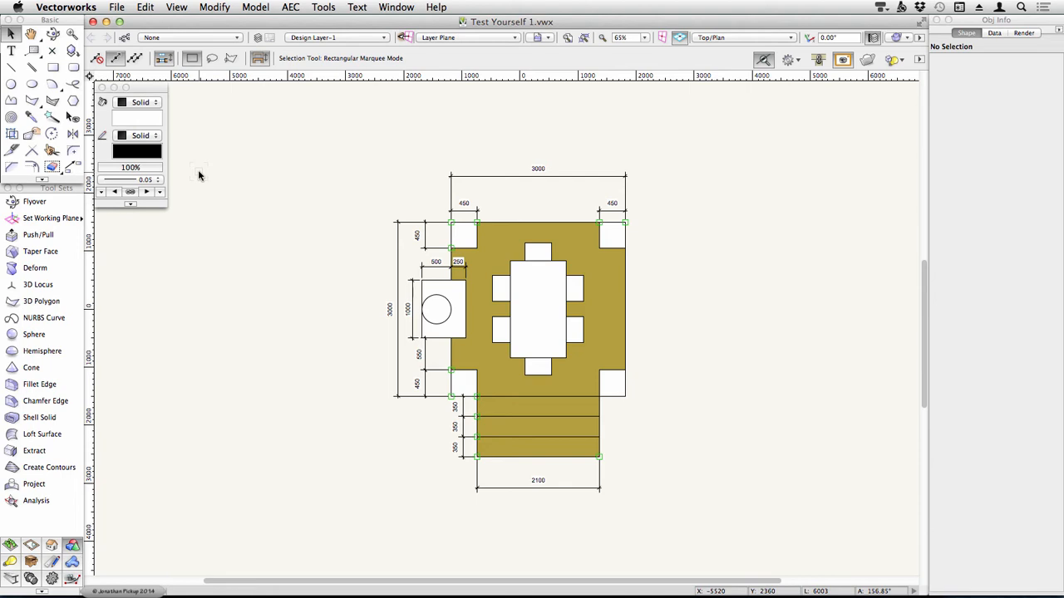
pyautogui.press('c')
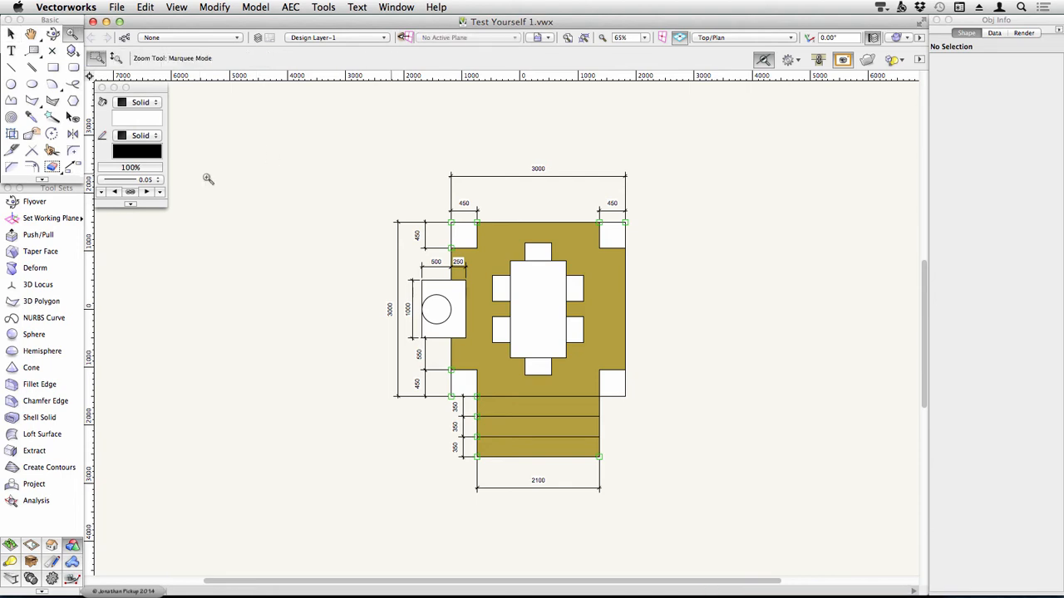
pyautogui.moveTo(423, 180)
pyautogui.mouseDown()
pyautogui.moveTo(503, 277)
pyautogui.moveTo(608, 328)
pyautogui.moveTo(420, 168)
pyautogui.mouseUp()
pyautogui.moveTo(375, 307); pyautogui.dragTo(543, 230)
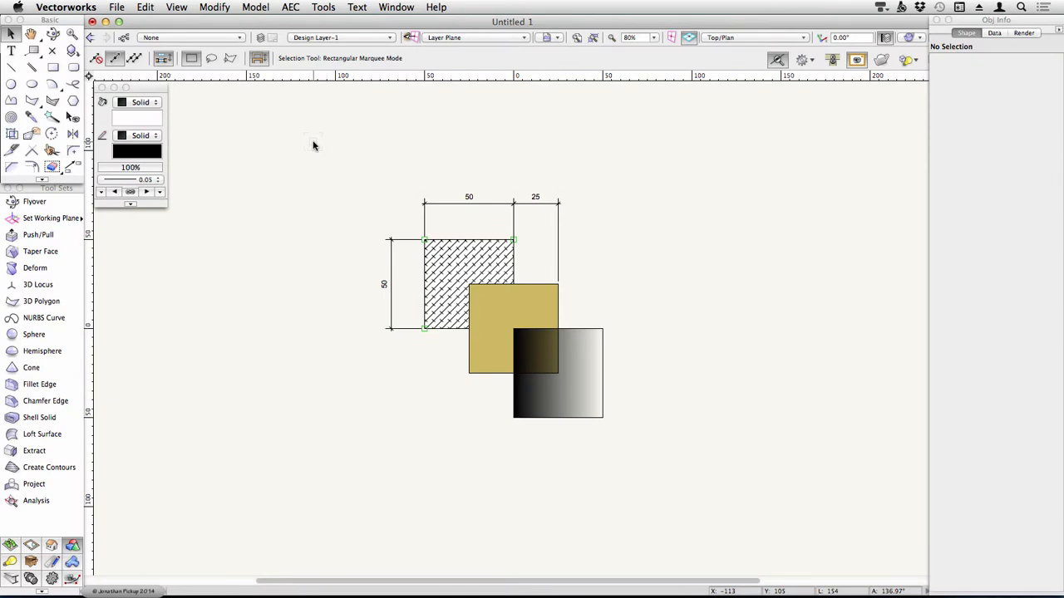
# Step: Delete all objects from the untitled drawing and set the active layer scale to 1:50
pyautogui.press('super+a')
pyautogui.press('Delete')
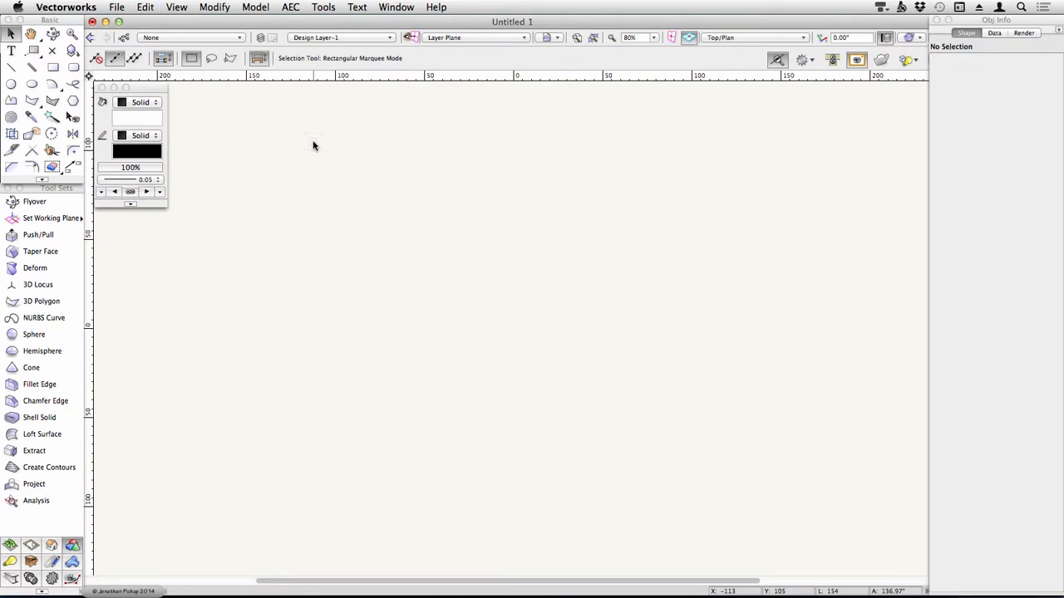
pyautogui.rightClick(325, 184)
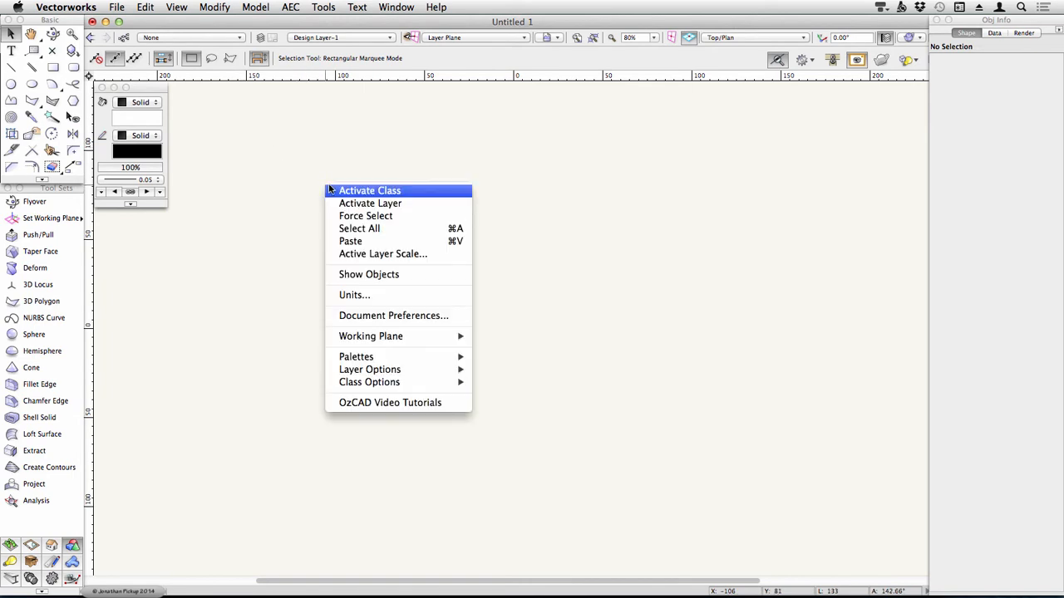
pyautogui.click(370, 261)
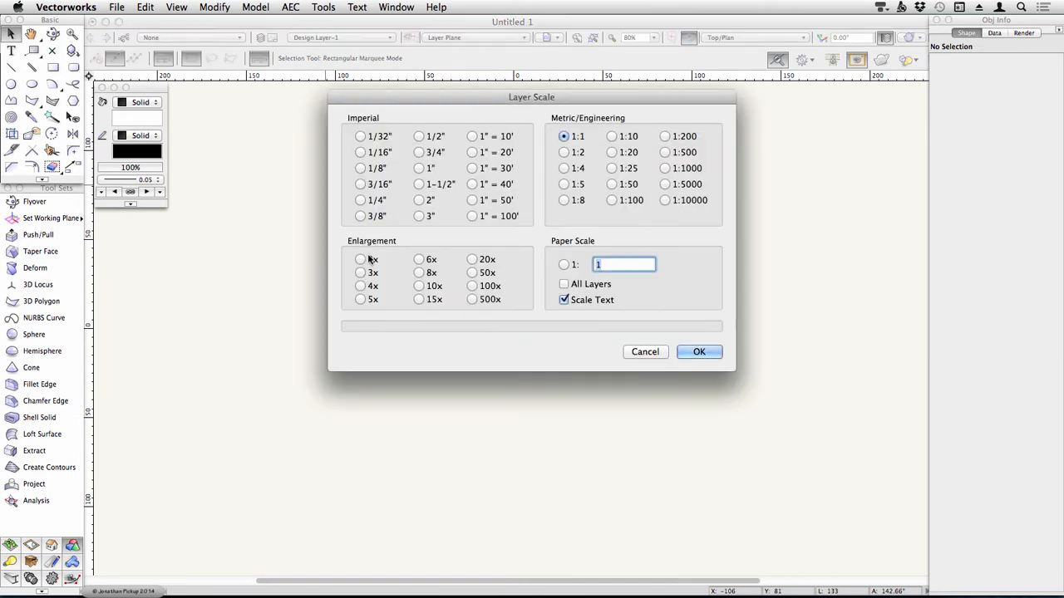
pyautogui.click(611, 185)
pyautogui.click(698, 351)
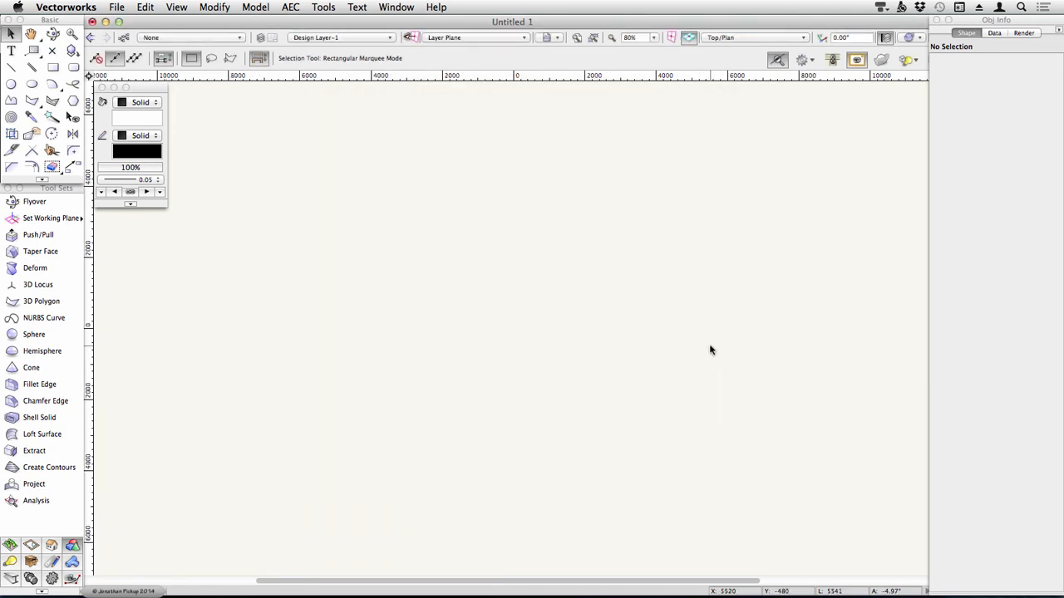
# Step: Draw a rectangle in the empty drawing and set its width and height to 3000 mm
pyautogui.click(53, 67)
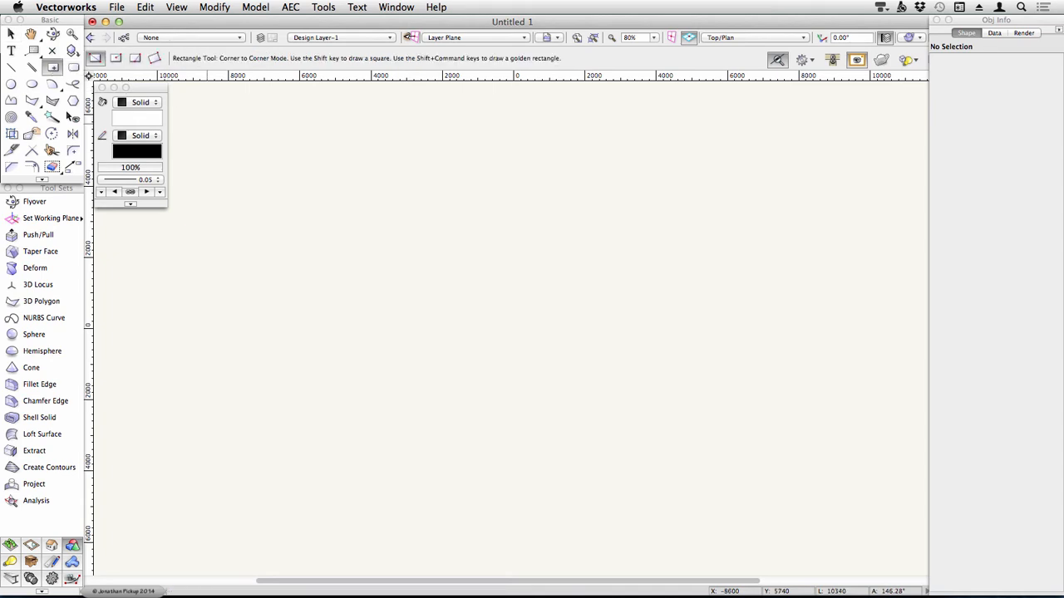
pyautogui.click(350, 172)
pyautogui.click(468, 269)
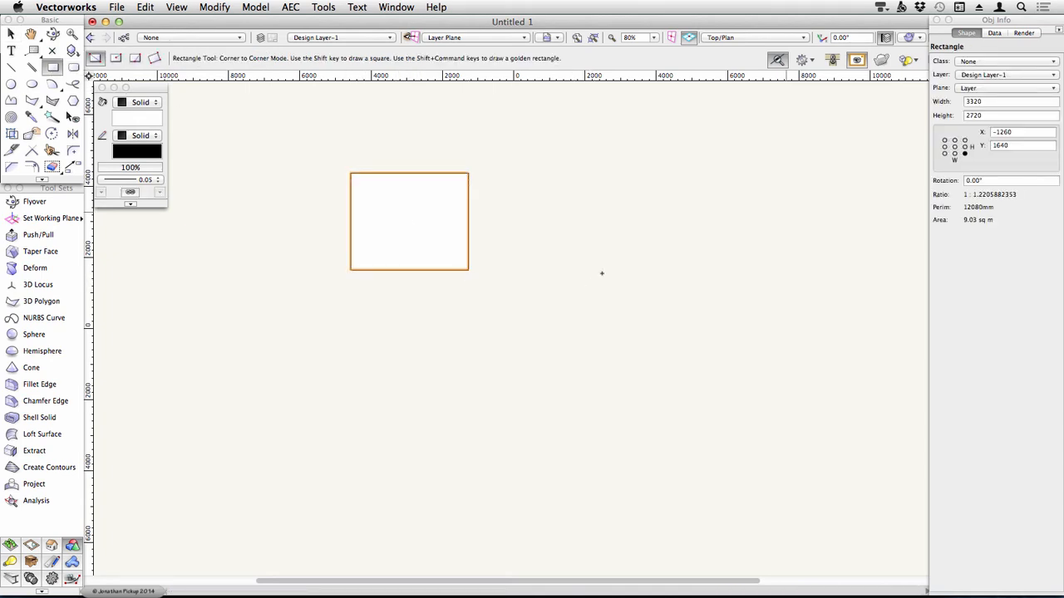
pyautogui.click(981, 102)
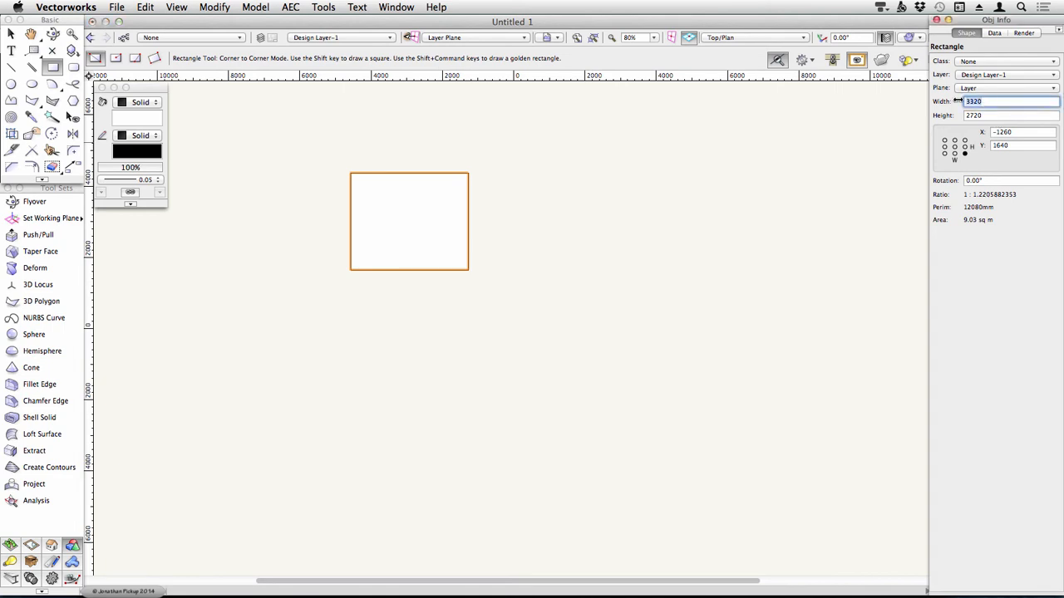
pyautogui.write('3000')
pyautogui.press('Tab')
pyautogui.write('300')
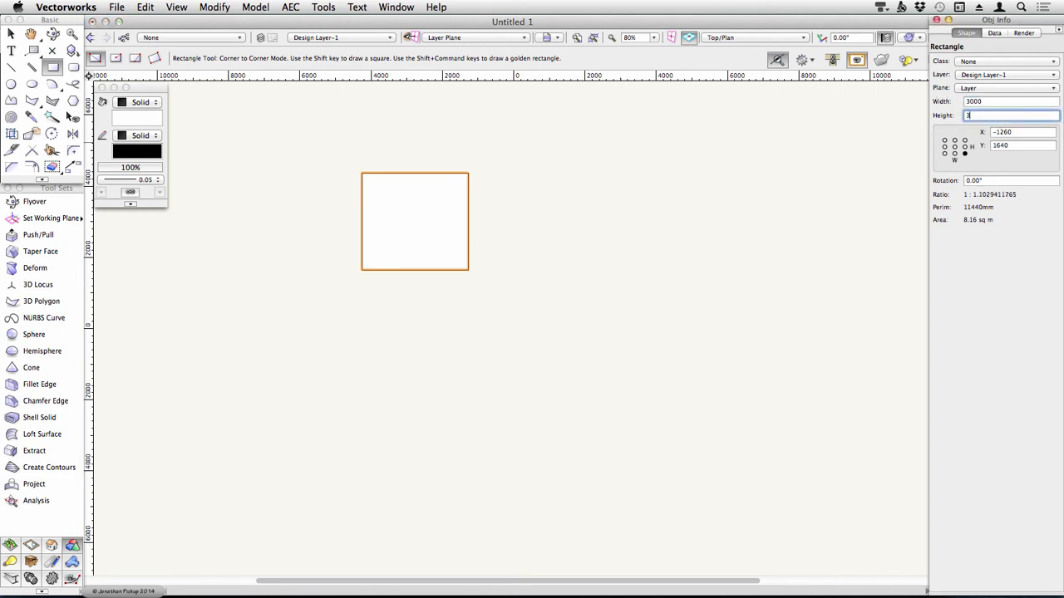
pyautogui.press('Tab')
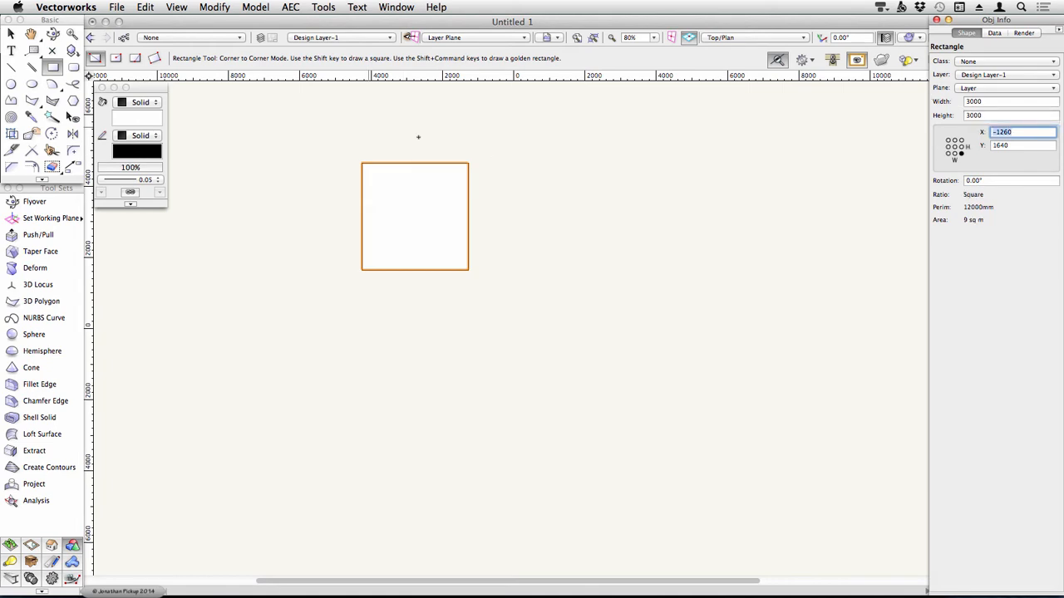
pyautogui.click(283, 118)
# Step: Draw a 450 by 450 mm square inside the large square's top-left corner and set its line thickness to 0.50
pyautogui.press('c')
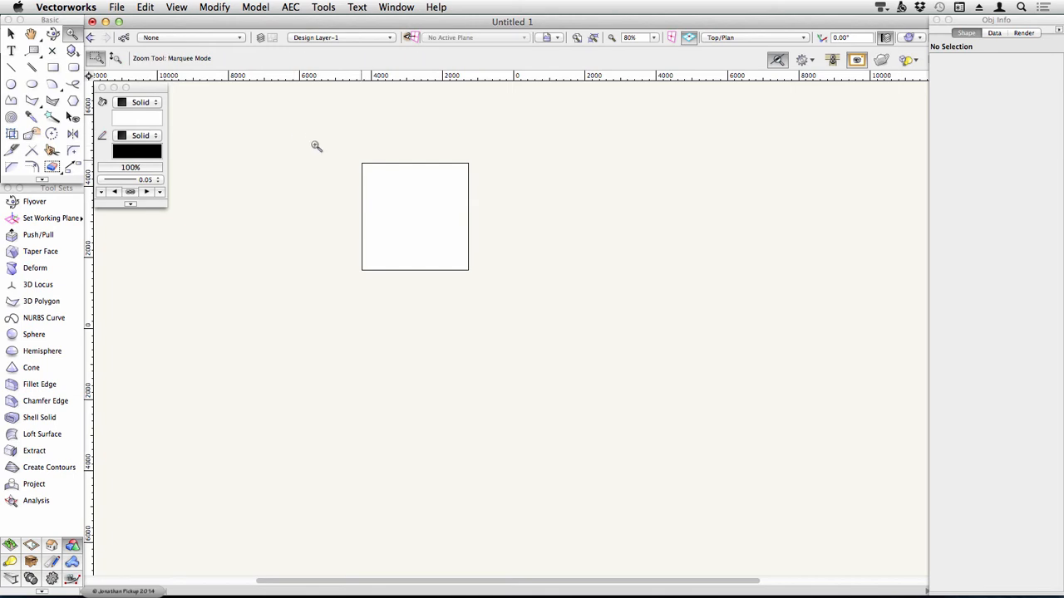
pyautogui.press('x')
pyautogui.click(362, 171)
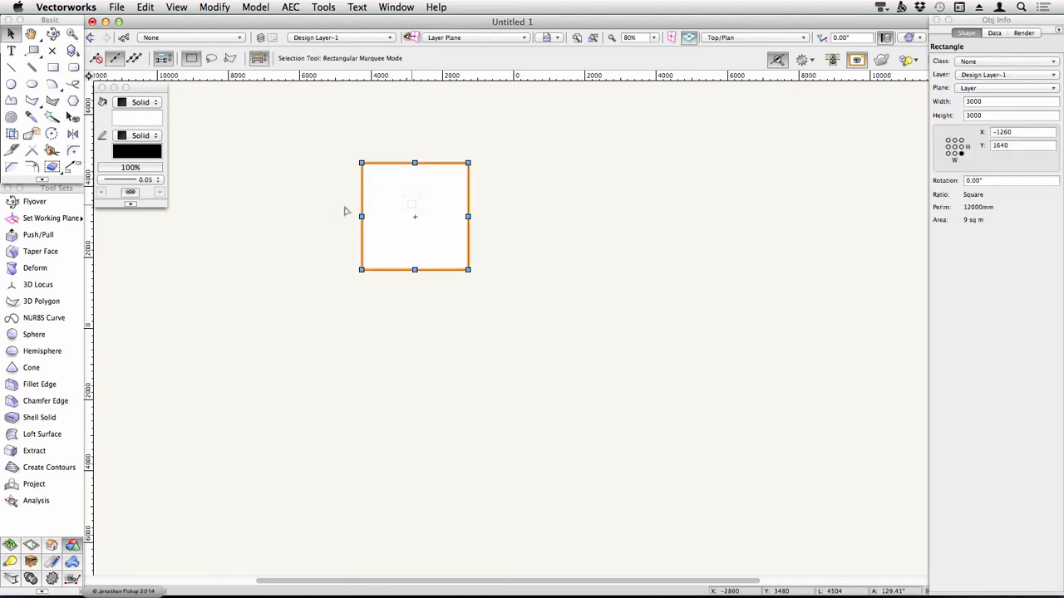
pyautogui.scroll(5, 419, 210)
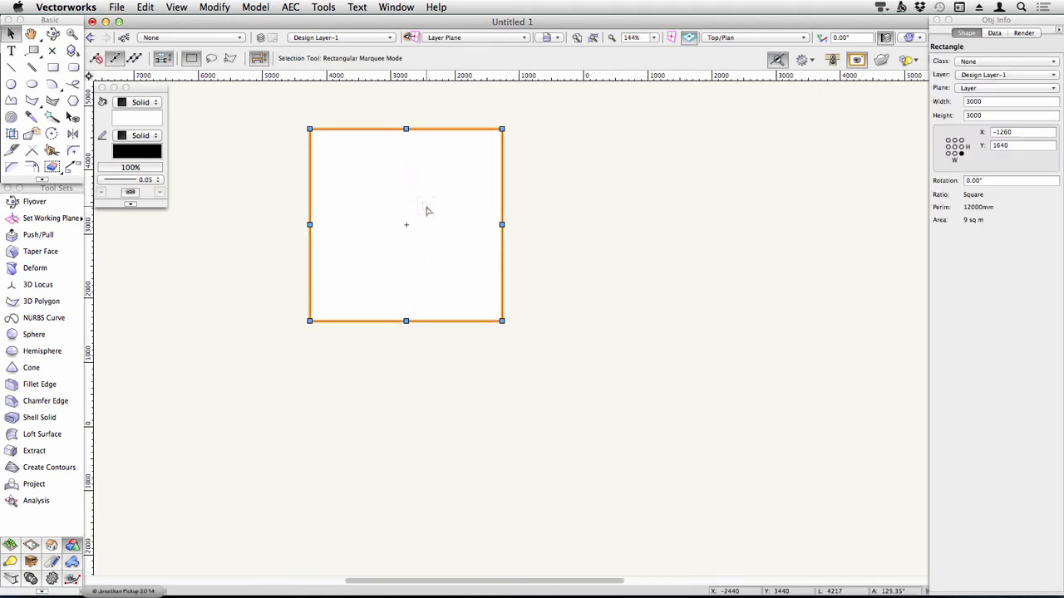
pyautogui.click(52, 67)
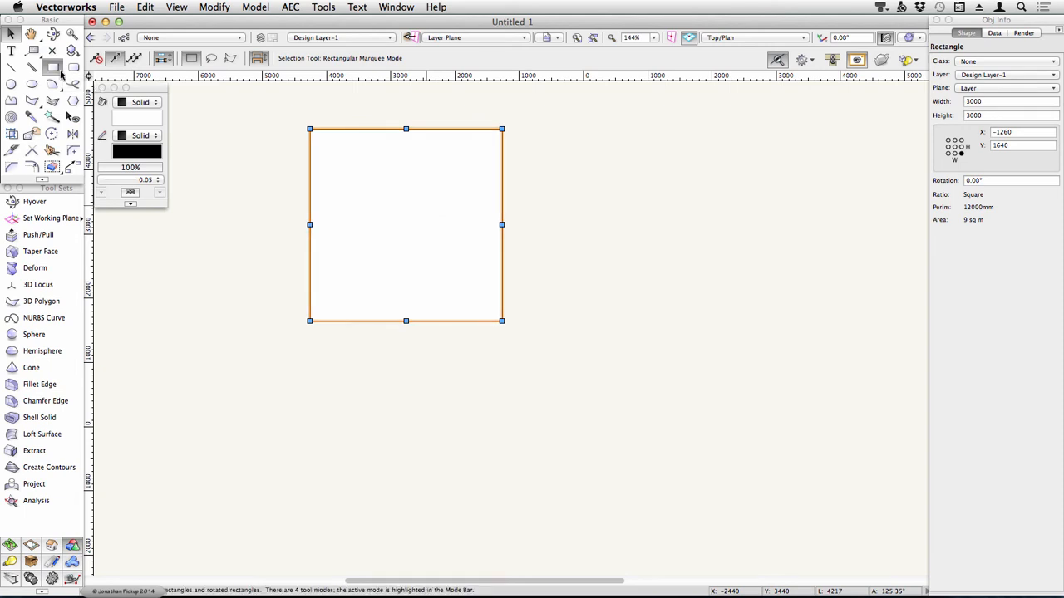
pyautogui.click(310, 129)
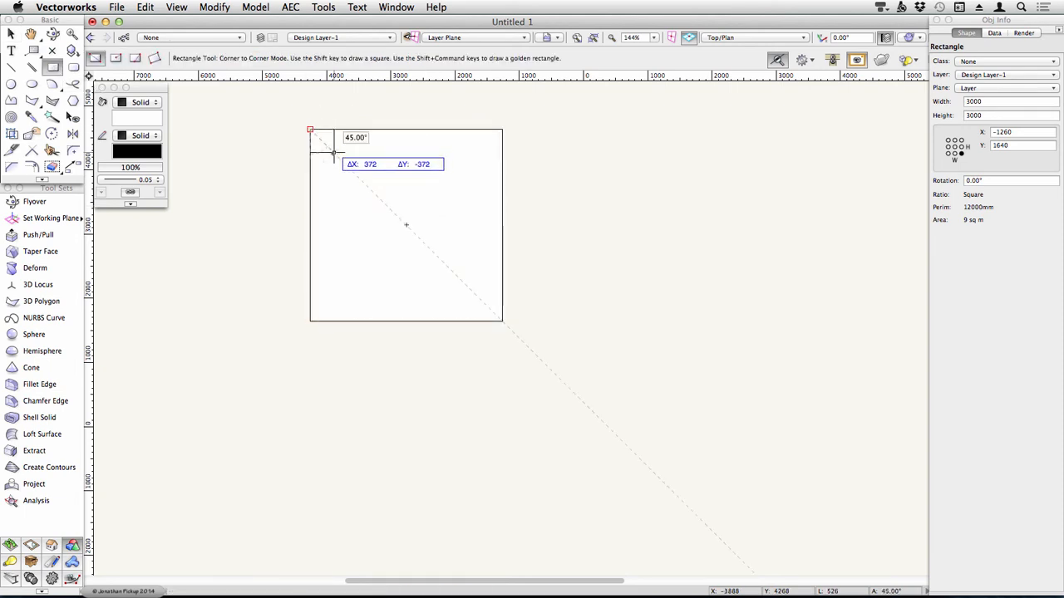
pyautogui.press('Tab')
pyautogui.write('450')
pyautogui.press('Tab')
pyautogui.write('-450')
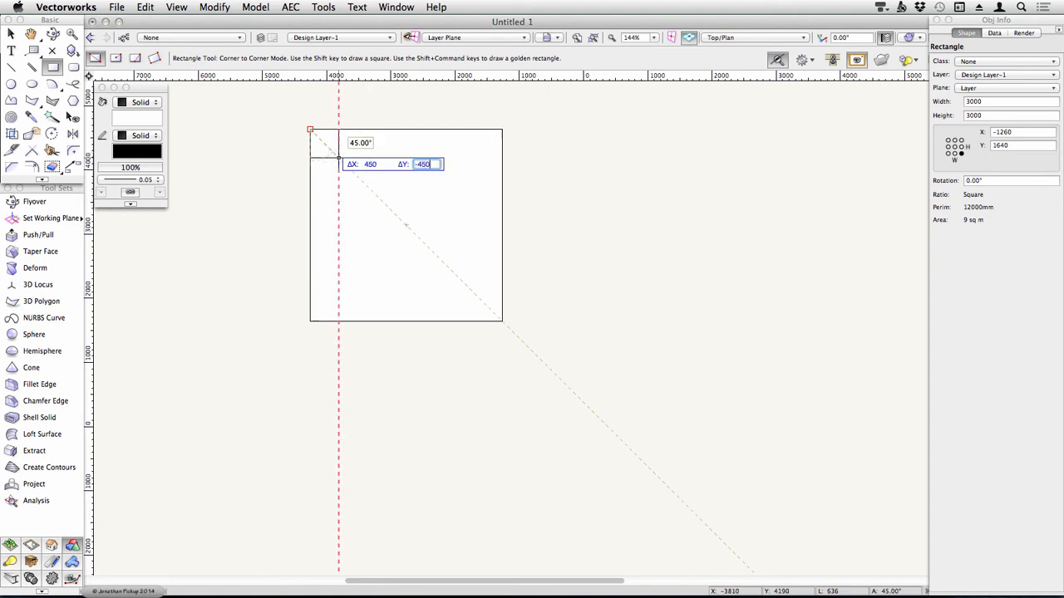
pyautogui.press('Tab')
pyautogui.press('Return')
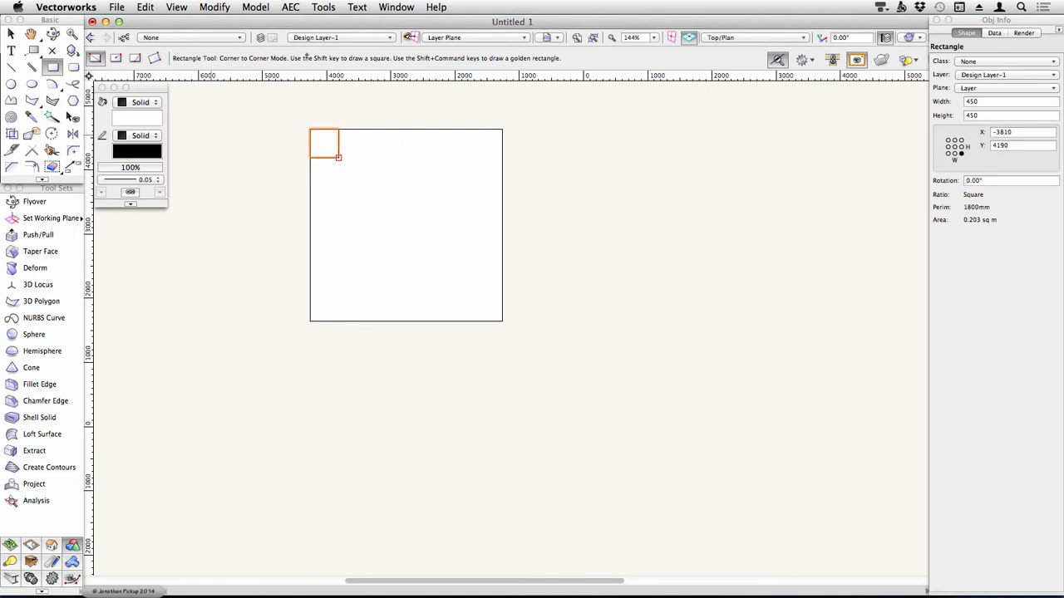
pyautogui.click(147, 180)
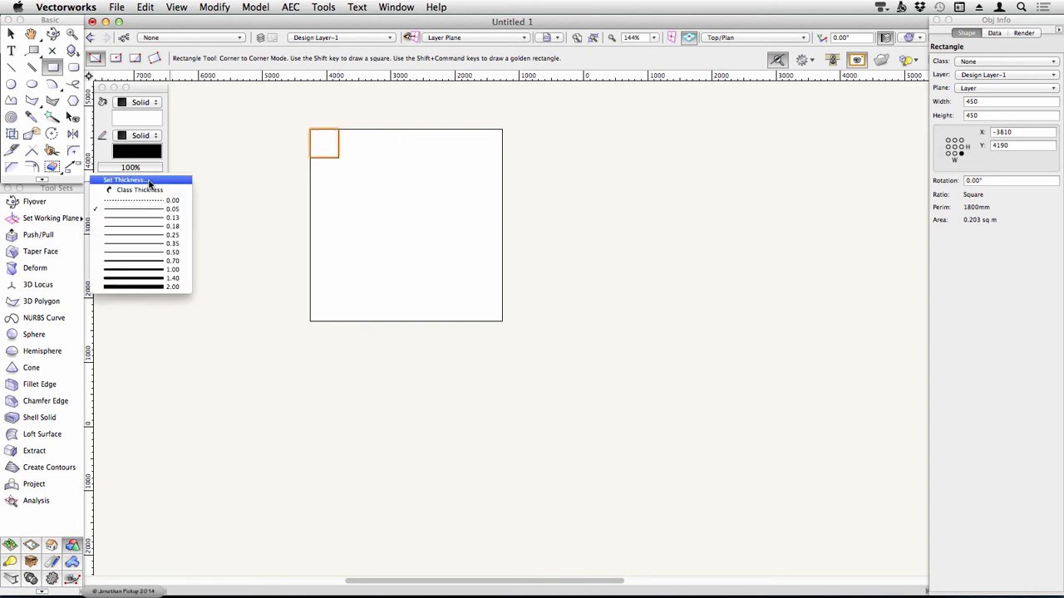
pyautogui.click(165, 251)
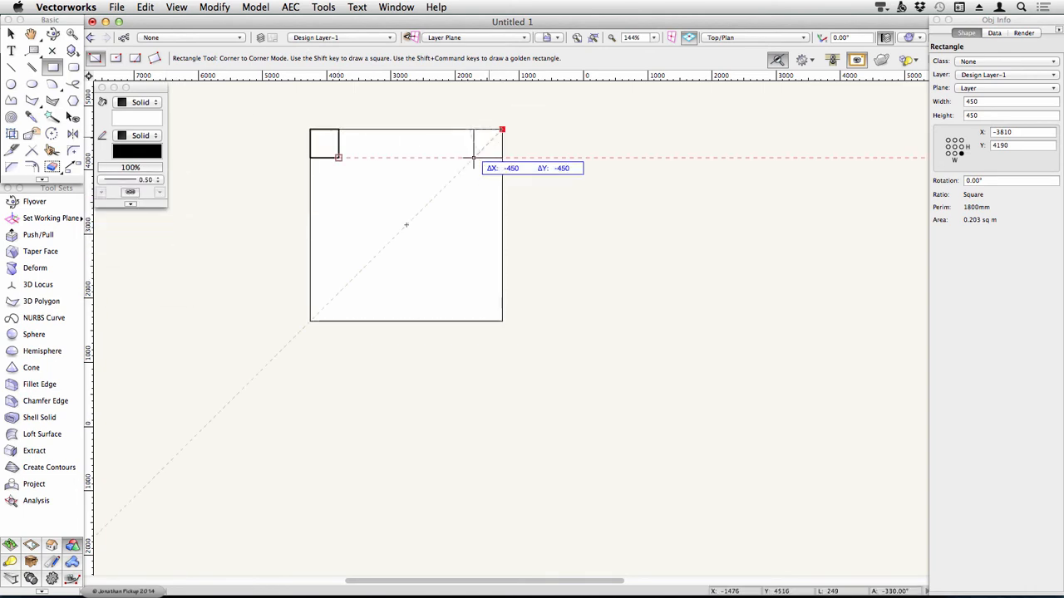
# Step: Draw a 450 by 450 mm square inside the large square's top-right corner and give it a 0.50 line thickness
pyautogui.press('Tab')
pyautogui.write('-')
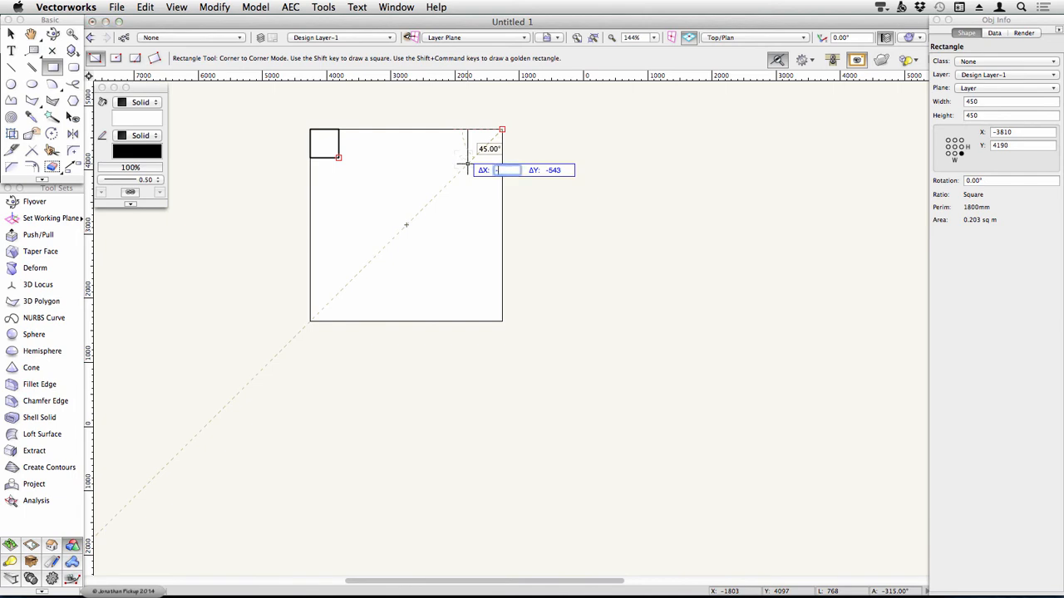
pyautogui.write('450')
pyautogui.press('Tab')
pyautogui.write('-45')
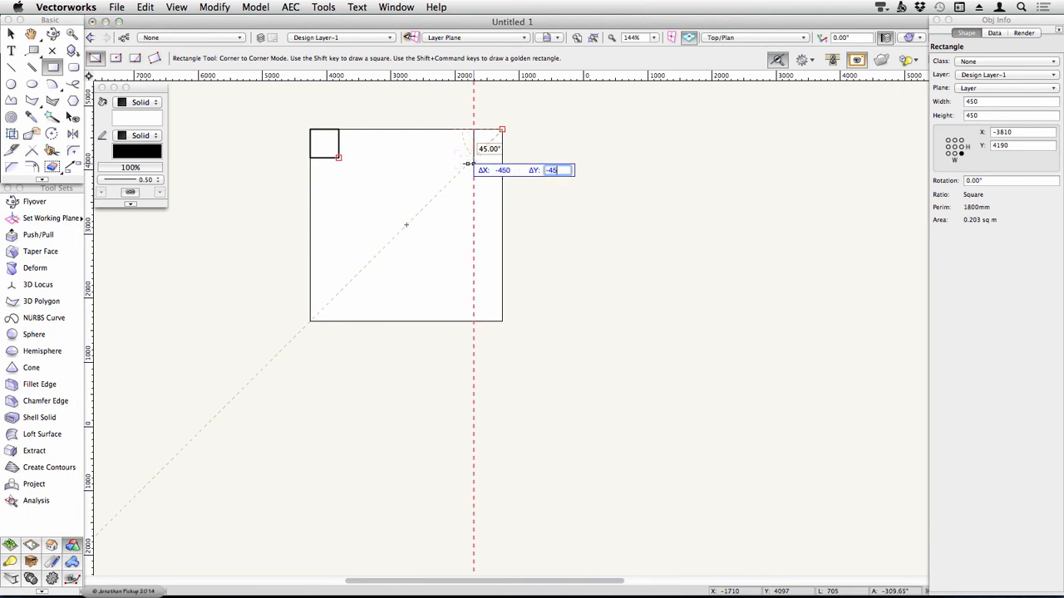
pyautogui.press('Tab')
pyautogui.press('Return')
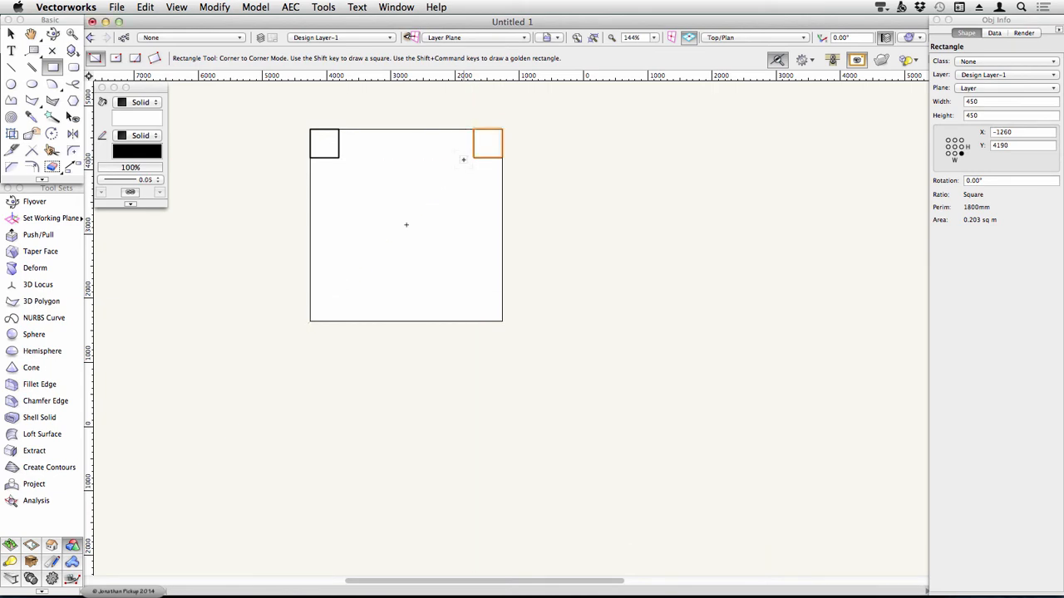
pyautogui.click(149, 178)
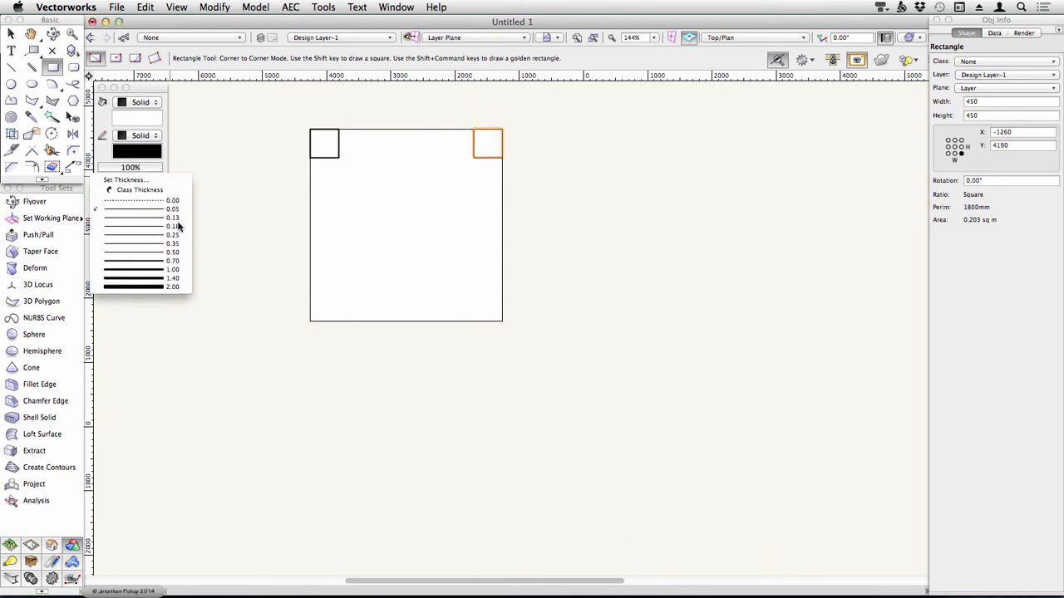
pyautogui.click(148, 178)
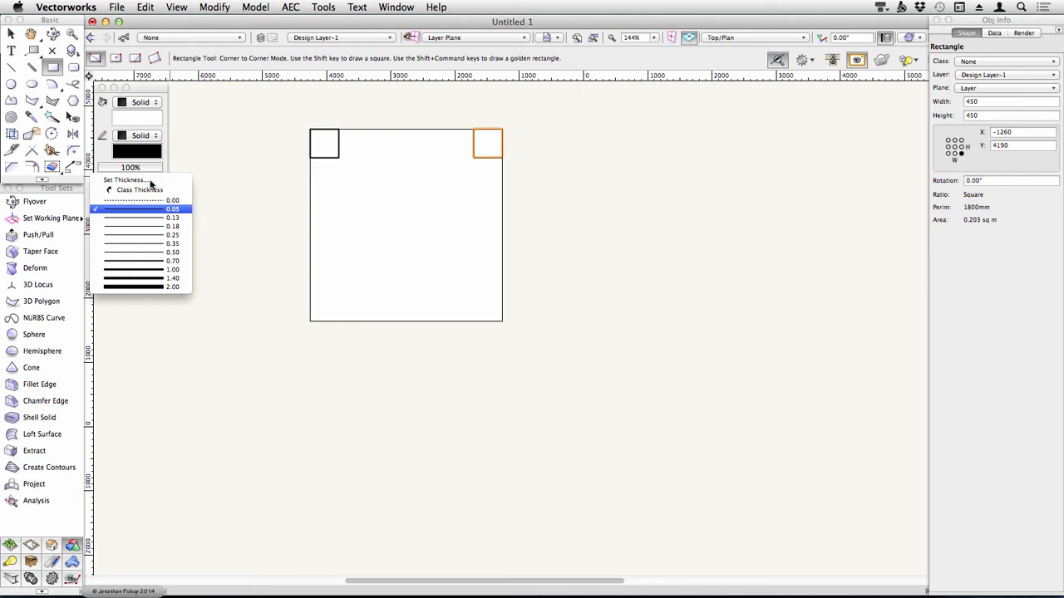
pyautogui.click(171, 252)
# Step: Add a 450 by 450 mm square inside the large square's bottom-right corner with a 0.50 line thickness
pyautogui.click(502, 321)
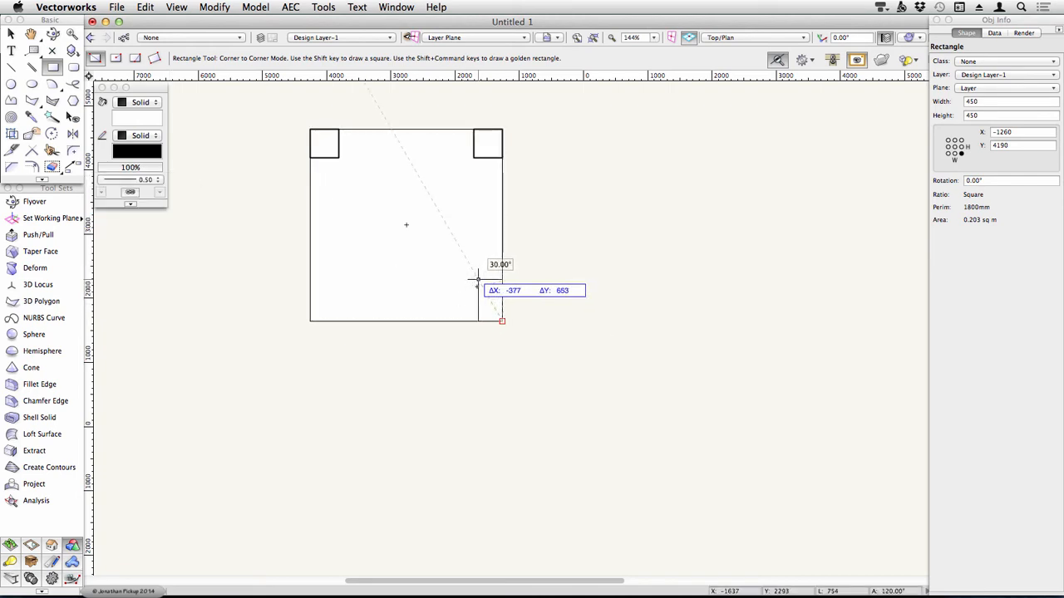
pyautogui.press('Tab')
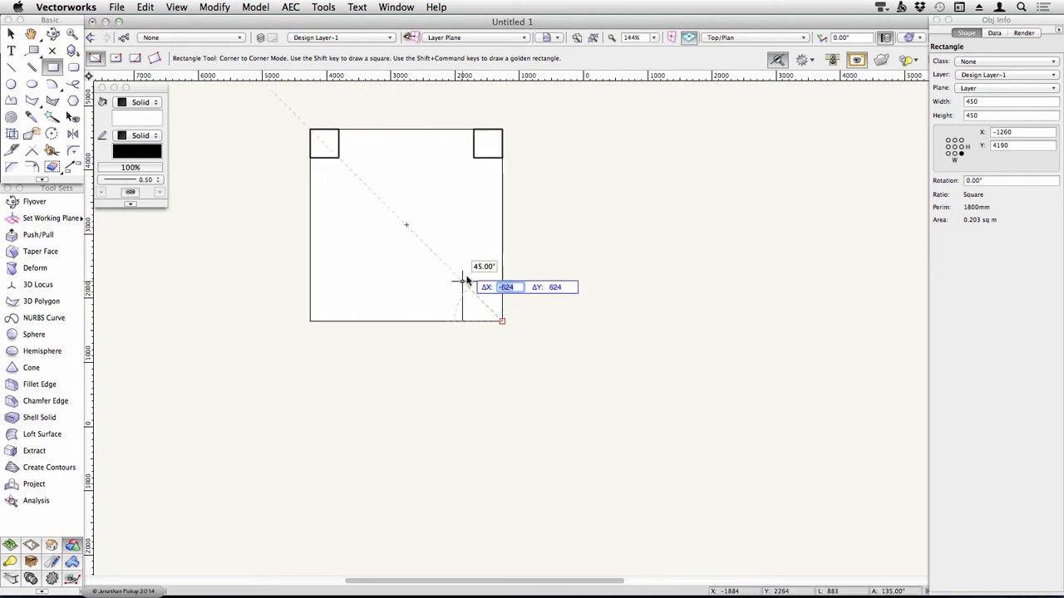
pyautogui.write('-450')
pyautogui.press('Tab')
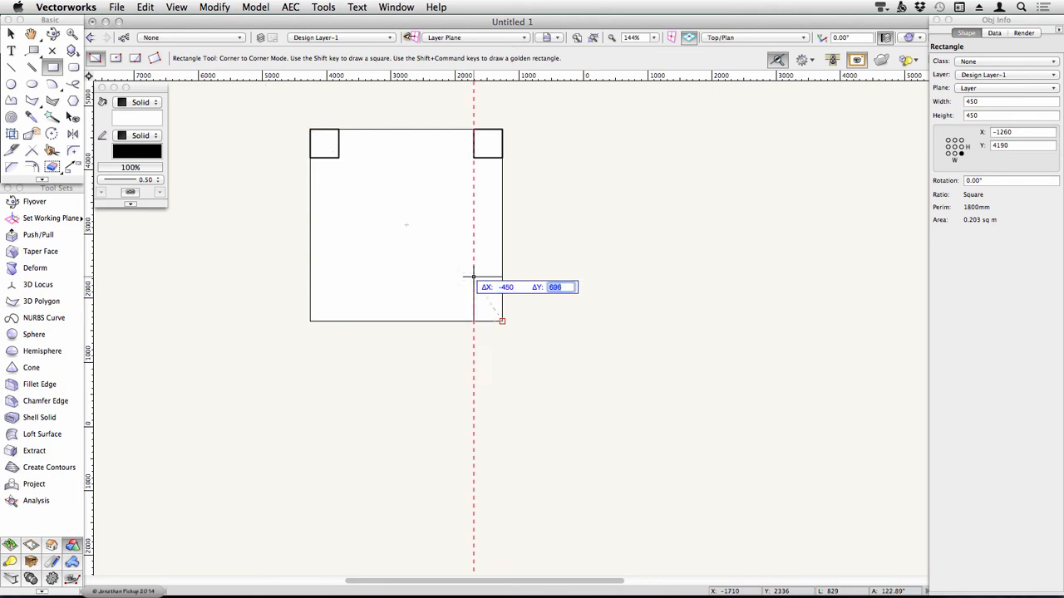
pyautogui.write('450')
pyautogui.press('Tab')
pyautogui.press('Return')
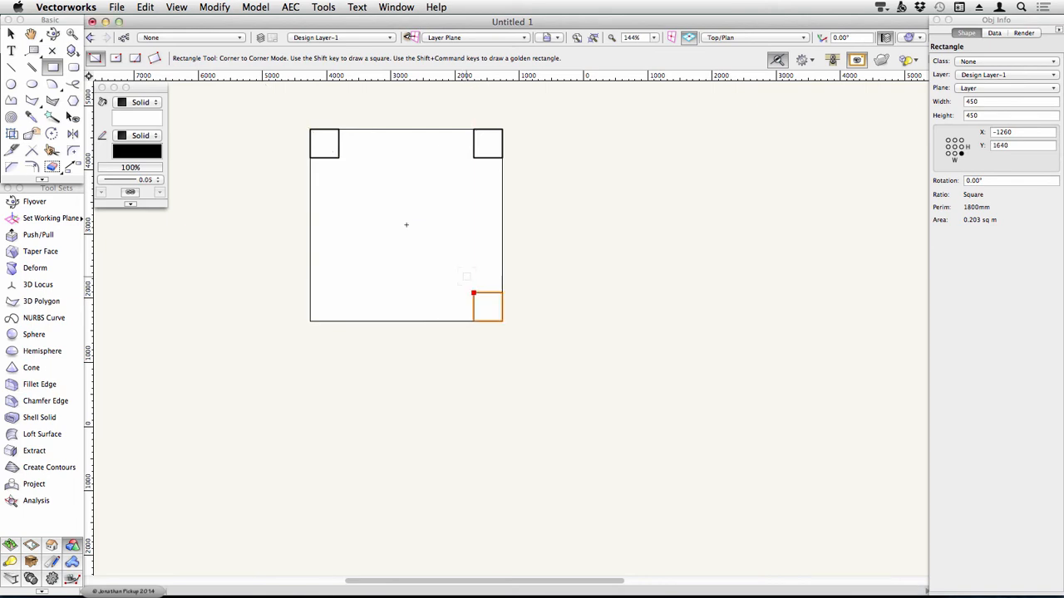
pyautogui.click(147, 179)
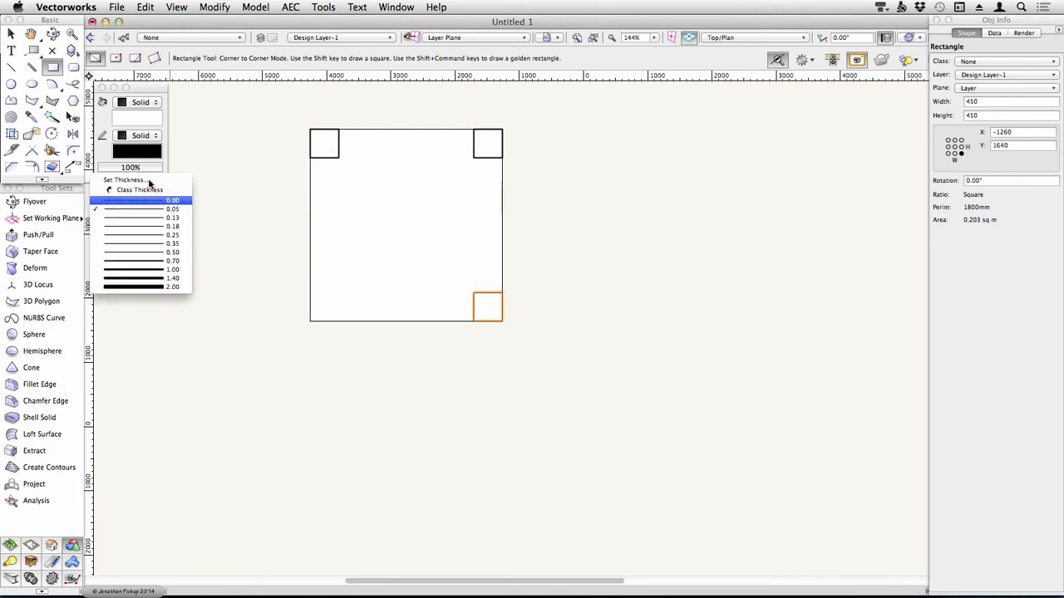
pyautogui.click(176, 252)
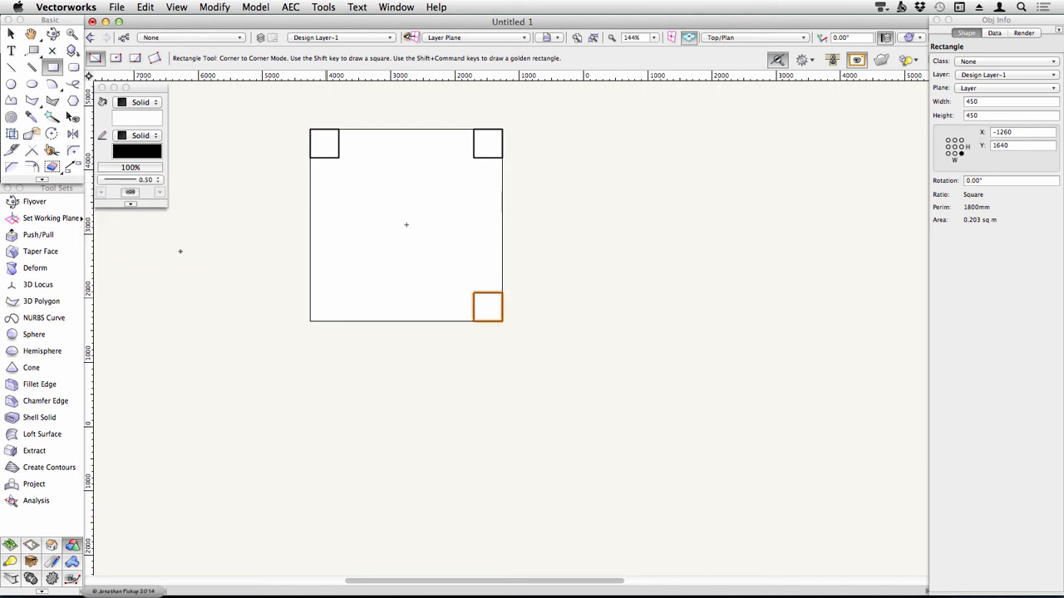
# Step: Draw a 450 mm square in the large square's bottom-left corner, aligned with the other corner squares, and set its line thickness to 0.50
pyautogui.click(310, 321)
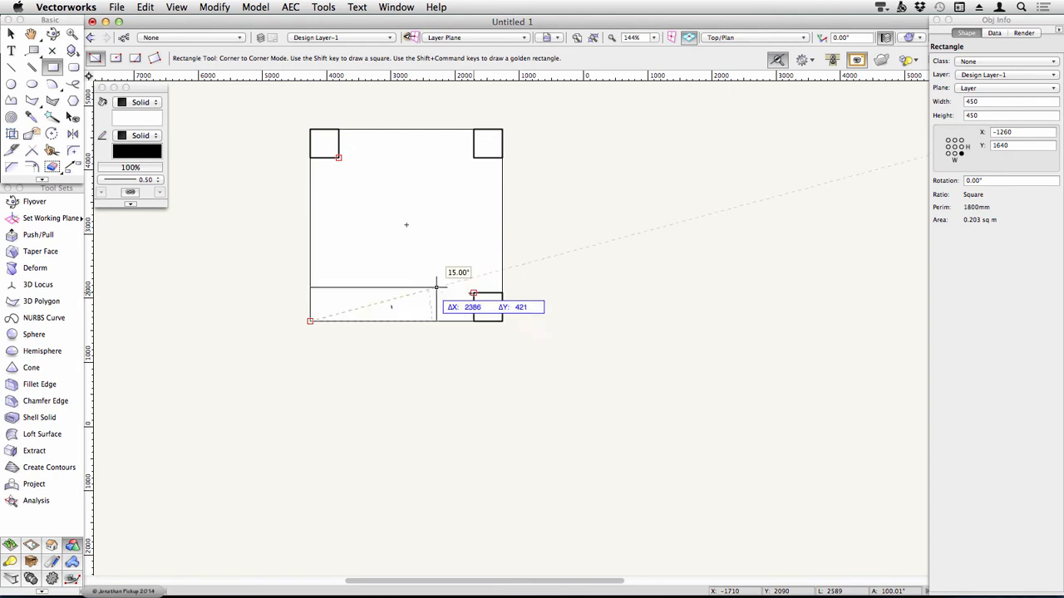
pyautogui.click(338, 292)
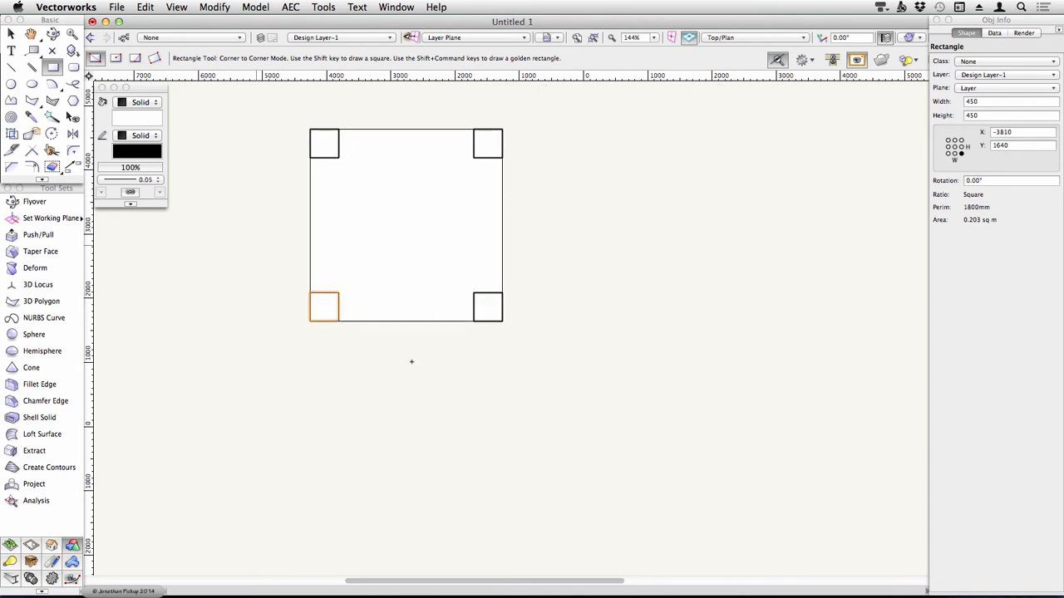
pyautogui.click(138, 179)
pyautogui.click(167, 254)
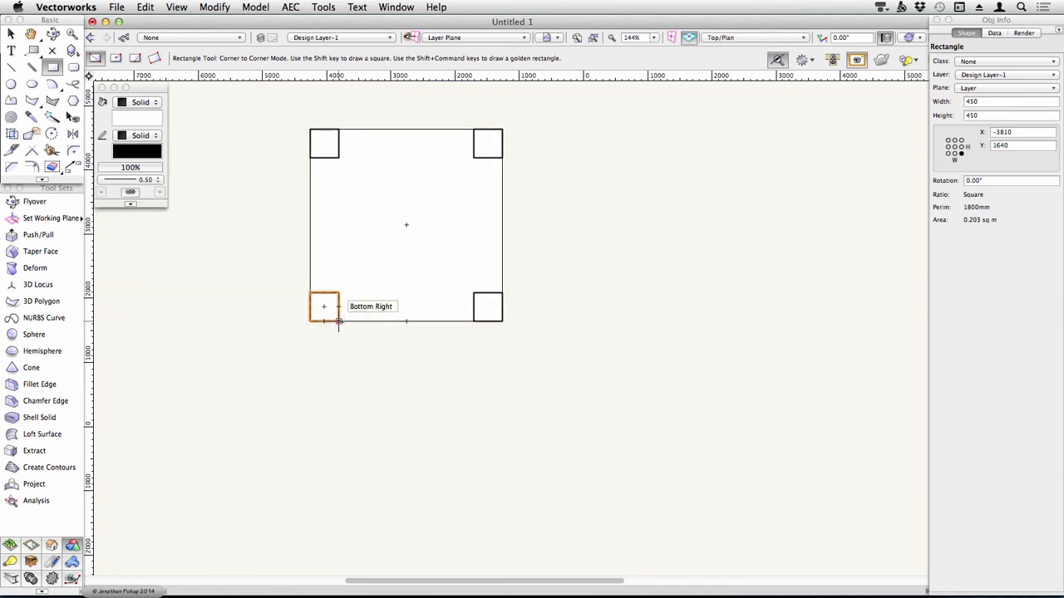
# Step: Draw a 2100 by 350 mm rectangle below the large square, between its bottom corner squares, and set its line thickness to 0.18
pyautogui.click(338, 321)
pyautogui.press('Tab')
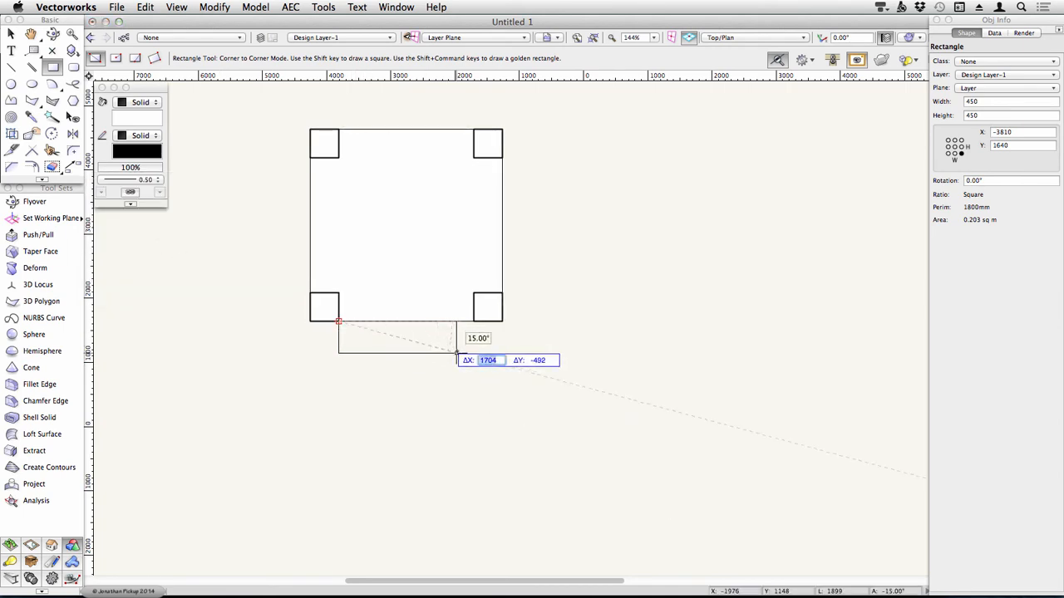
pyautogui.press('Tab')
pyautogui.write('-350')
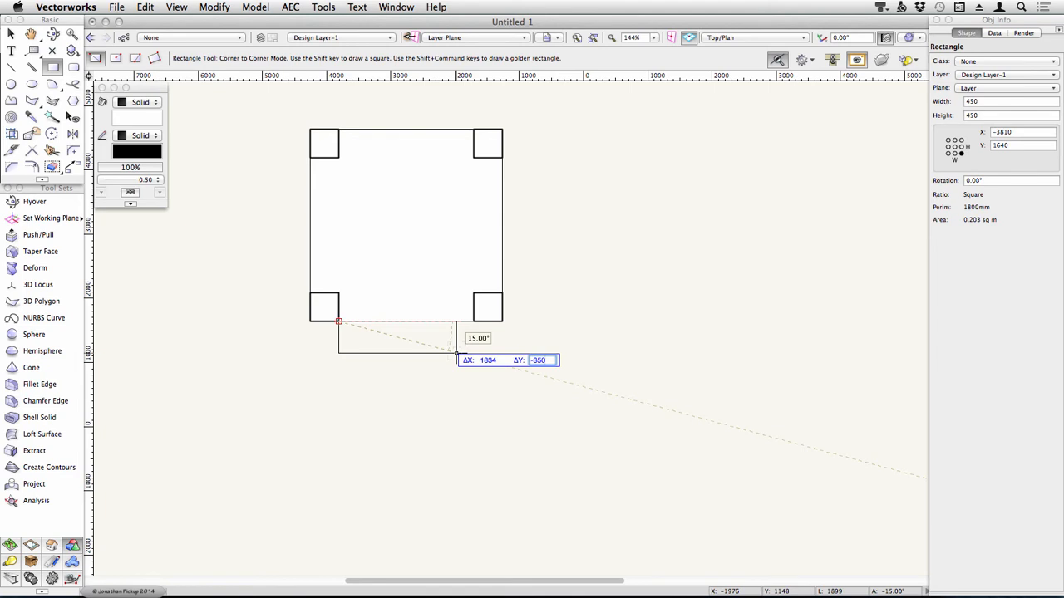
pyautogui.press('Tab')
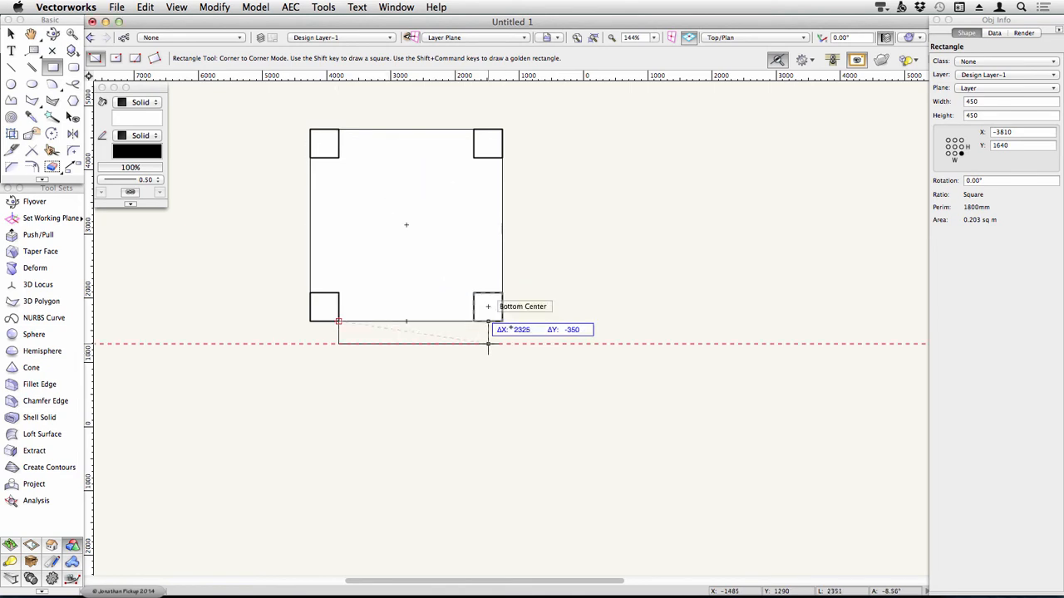
pyautogui.click(474, 324)
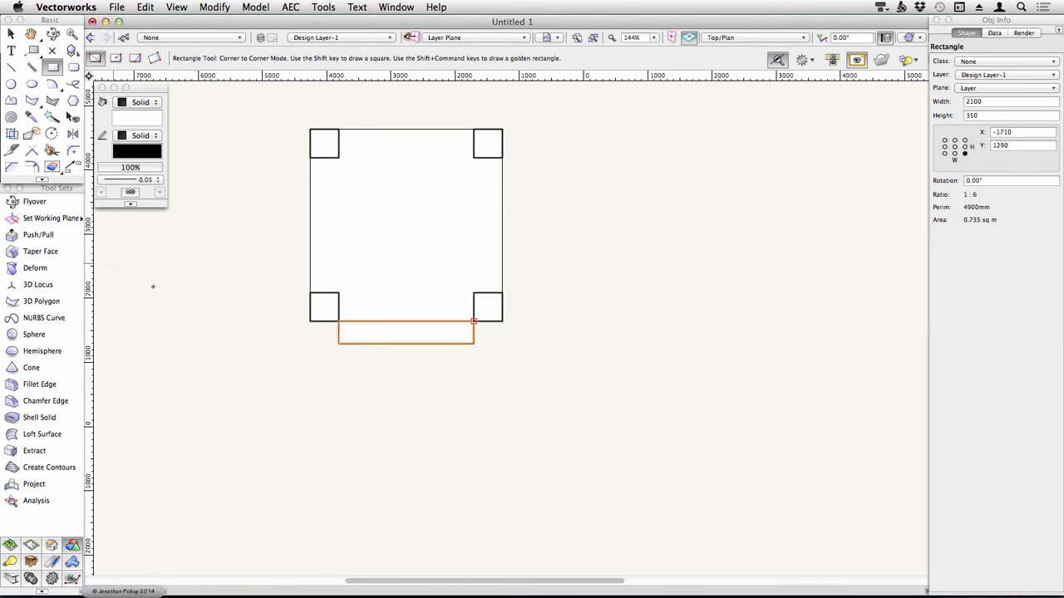
pyautogui.click(151, 179)
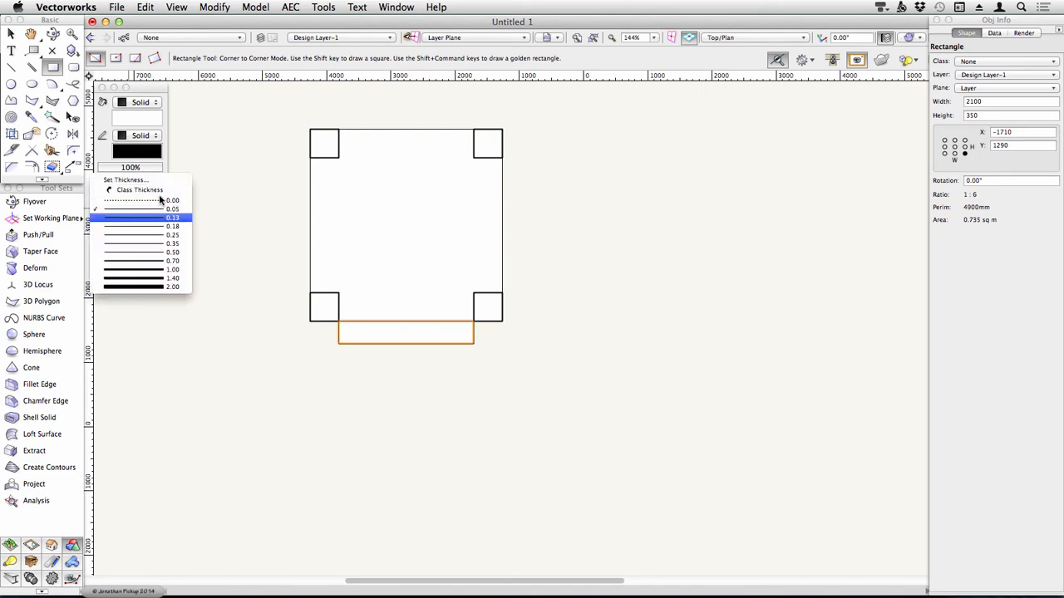
pyautogui.click(166, 226)
# Step: Draw a second 2100 by 350 mm step rectangle directly below the first one
pyautogui.click(338, 344)
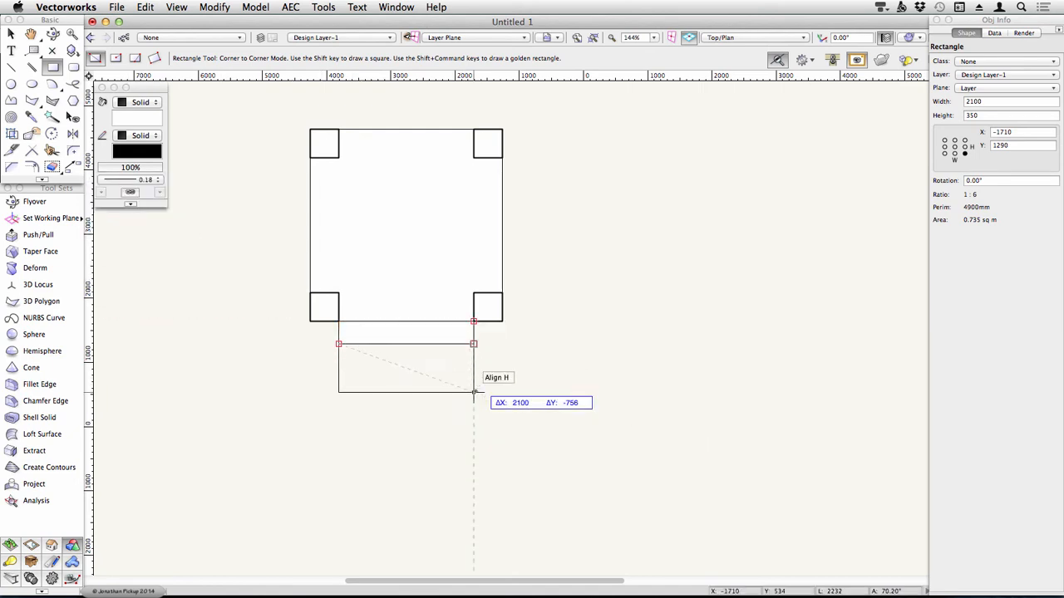
pyautogui.press('Tab')
pyautogui.press('Tab')
pyautogui.write('-350')
pyautogui.press('Tab')
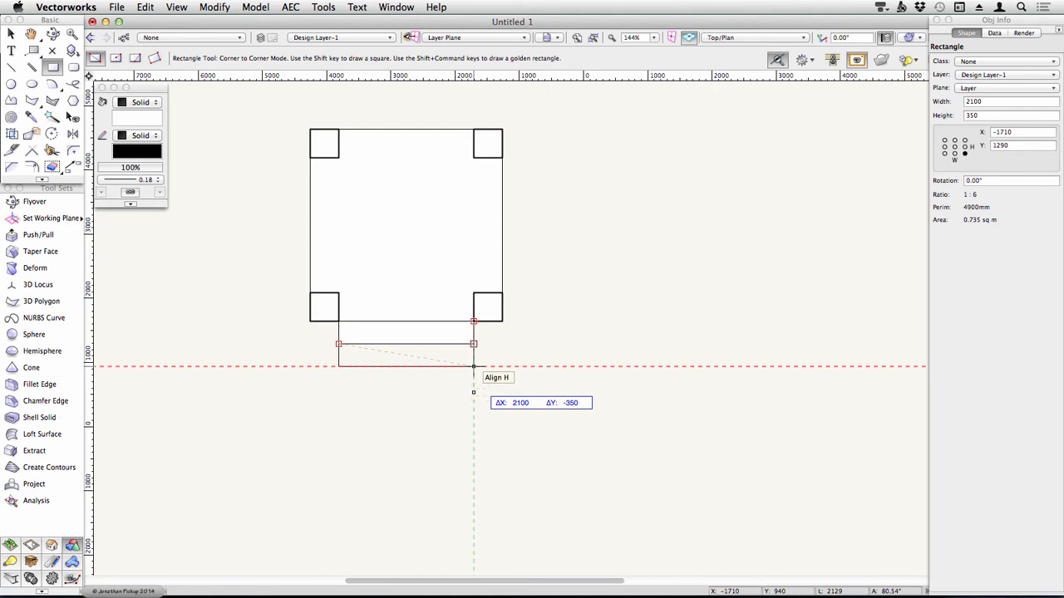
pyautogui.press('Return')
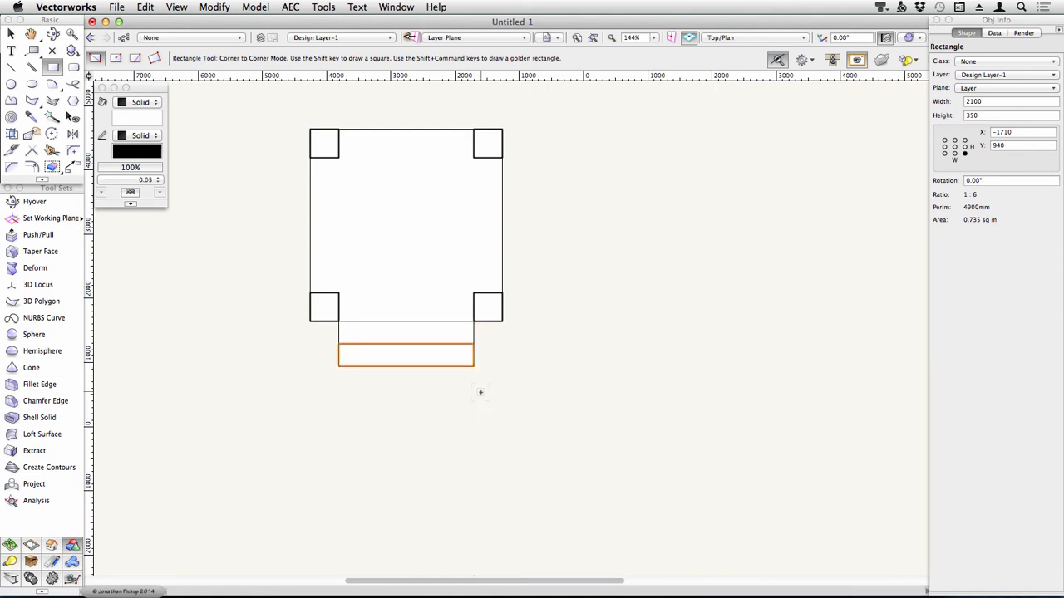
# Step: Add a third 2100 by 350 mm step rectangle directly below the second one
pyautogui.click(338, 367)
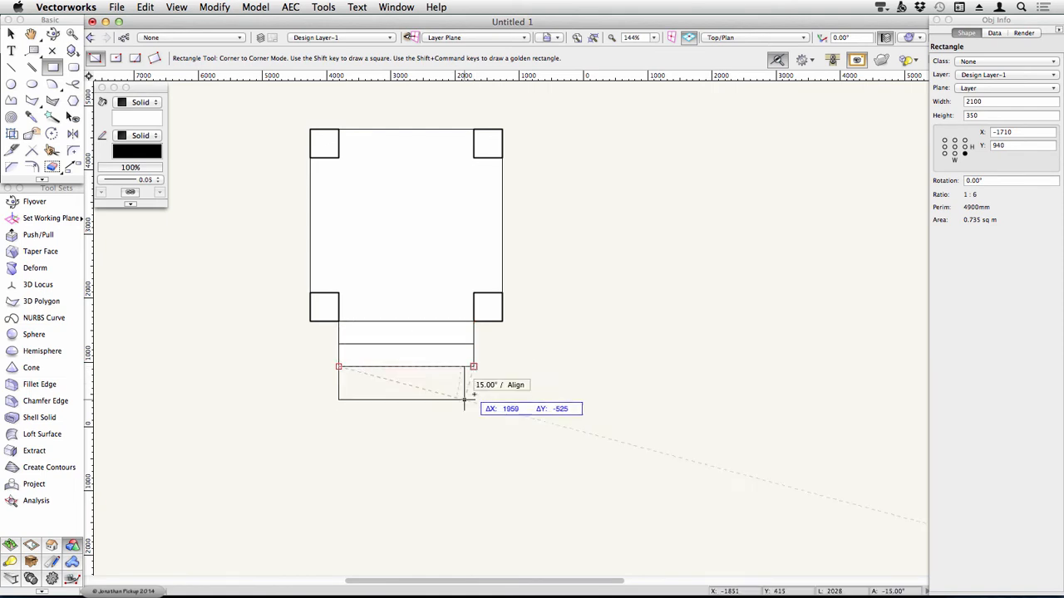
pyautogui.press('Tab')
pyautogui.press('Tab')
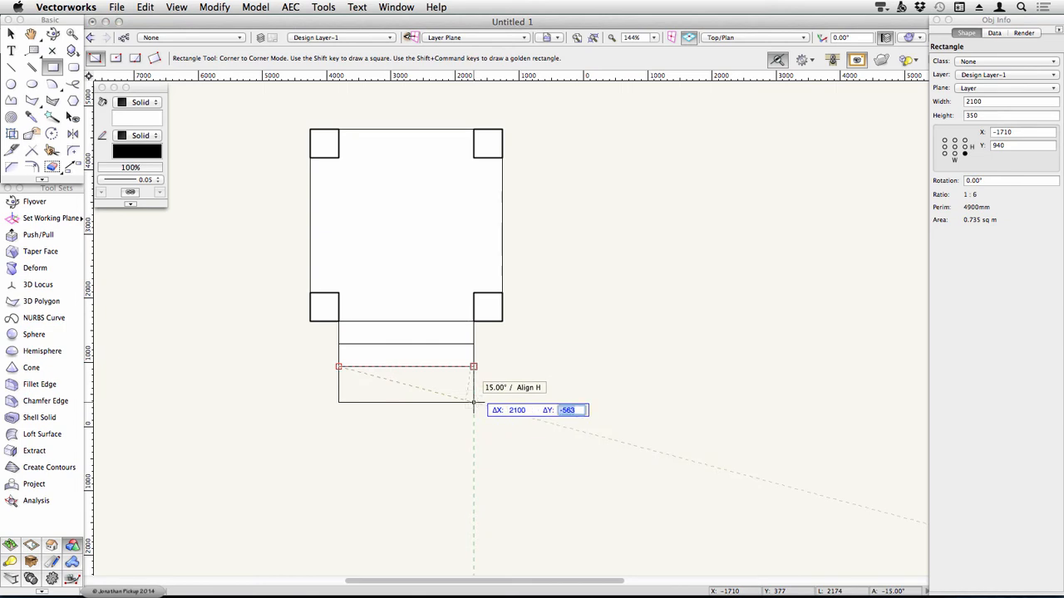
pyautogui.write('-350')
pyautogui.press('Return')
pyautogui.click(475, 400)
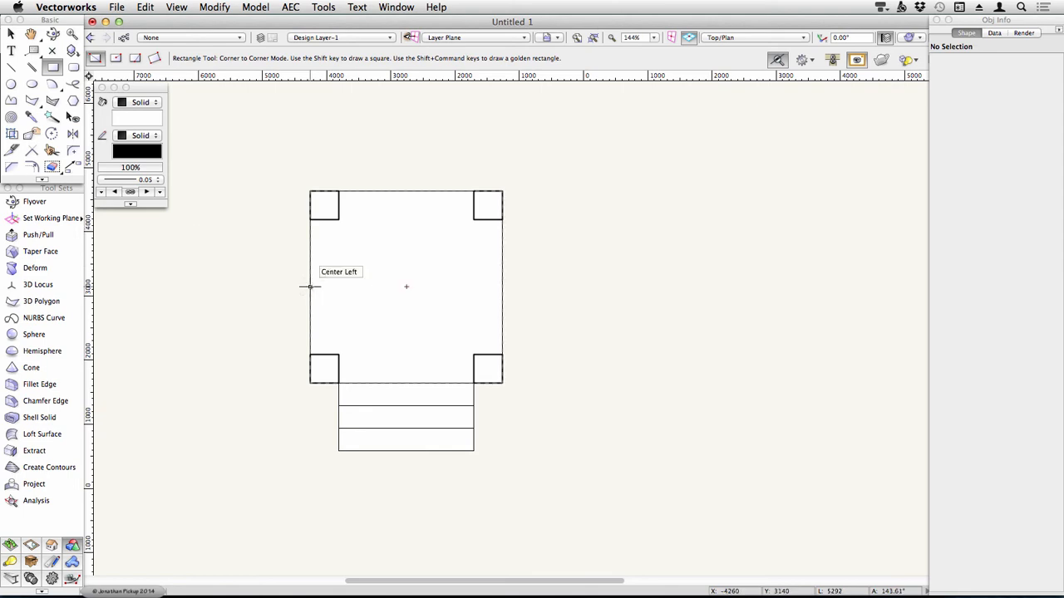
# Step: Draw a 500 by 500 mm square outward and down from the midpoint of the large square's left edge
pyautogui.click(309, 287)
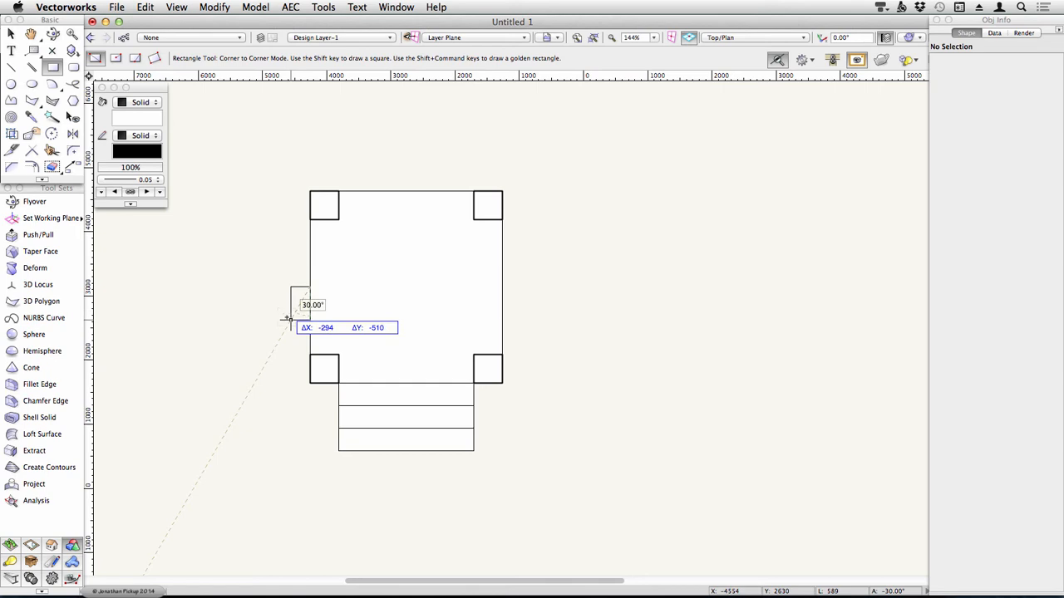
pyautogui.press('Tab')
pyautogui.press('Tab')
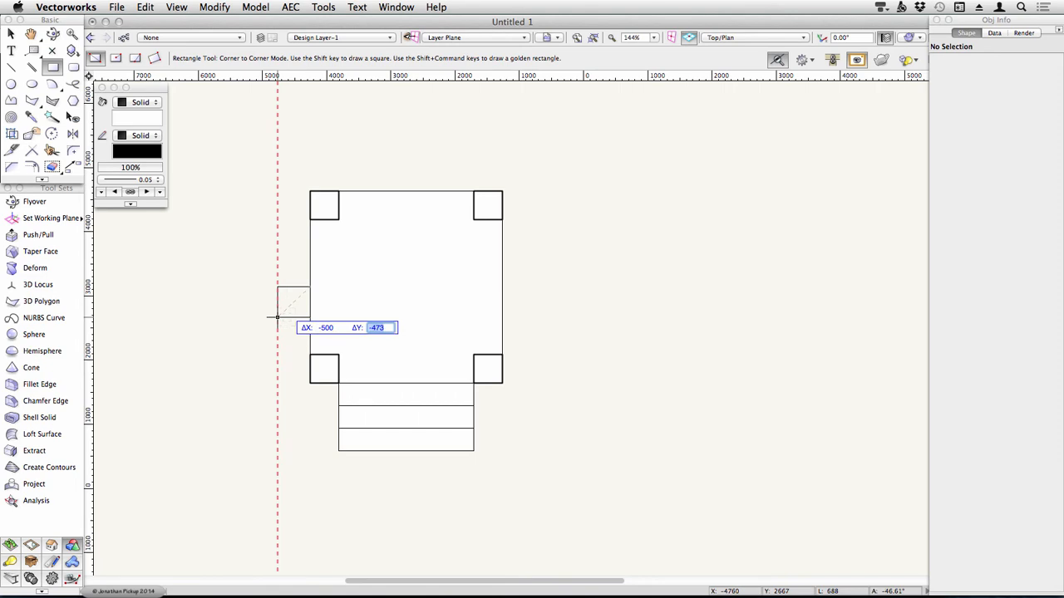
pyautogui.press('Return')
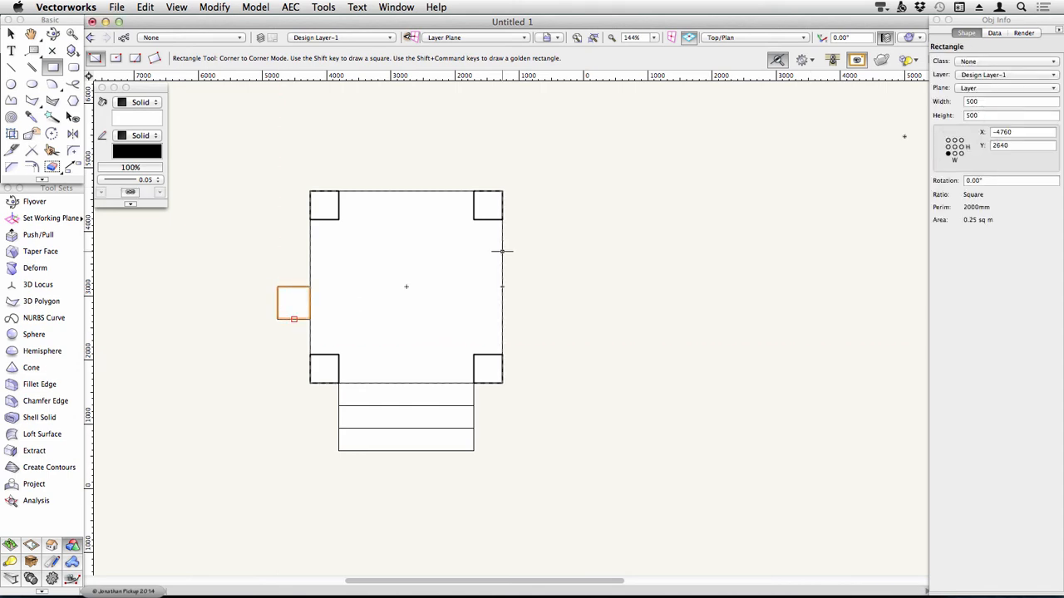
# Step: Enlarge the square on the left edge by adding 250 mm to its width and 500 mm to its height, making it 750 by 1000 mm
pyautogui.click(983, 101)
pyautogui.write('+25')
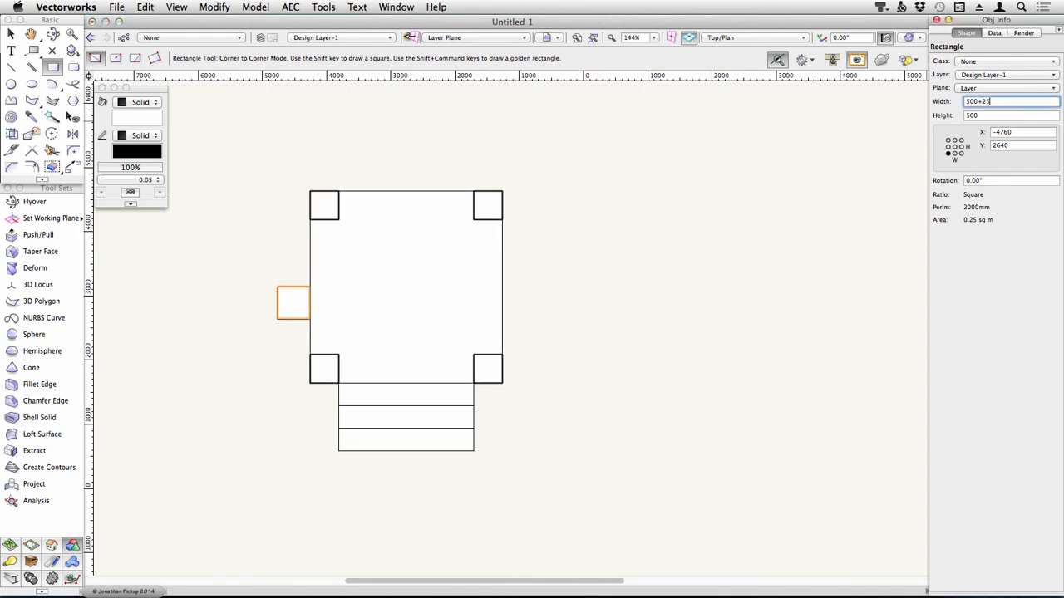
pyautogui.write('0')
pyautogui.press('Return')
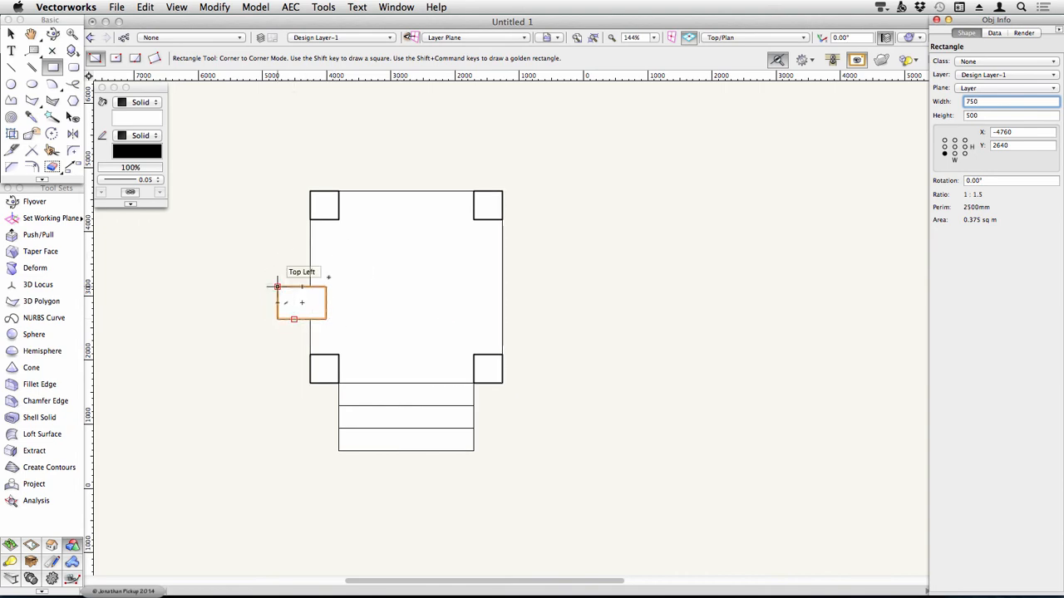
pyautogui.press('Tab')
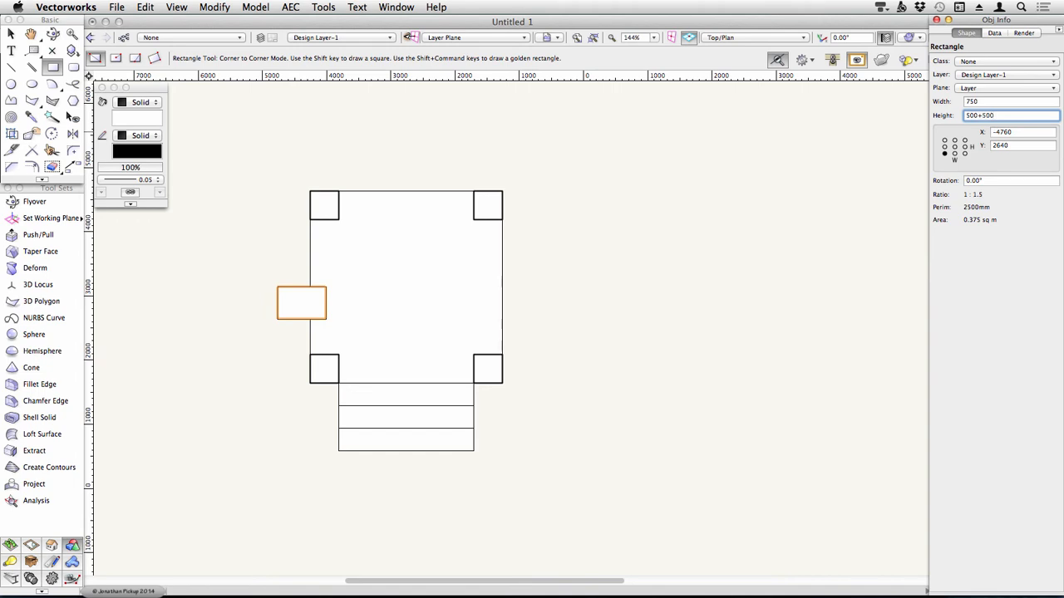
pyautogui.press('Return')
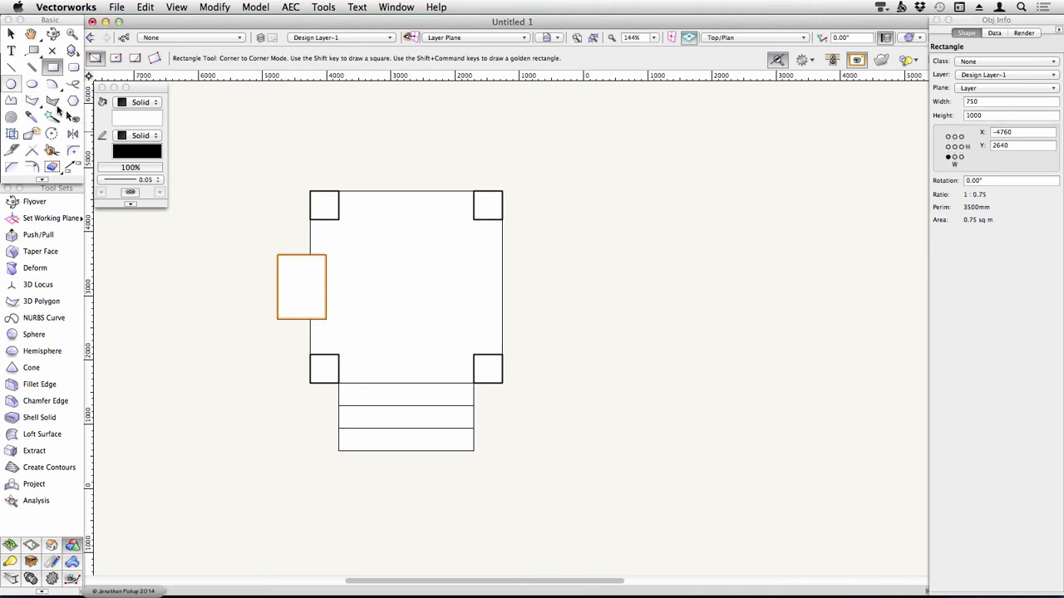
# Step: Draw a 375 mm diameter circle spanning from the midpoint of the 750 by 1000 mm rectangle's left side to its center
pyautogui.click(12, 85)
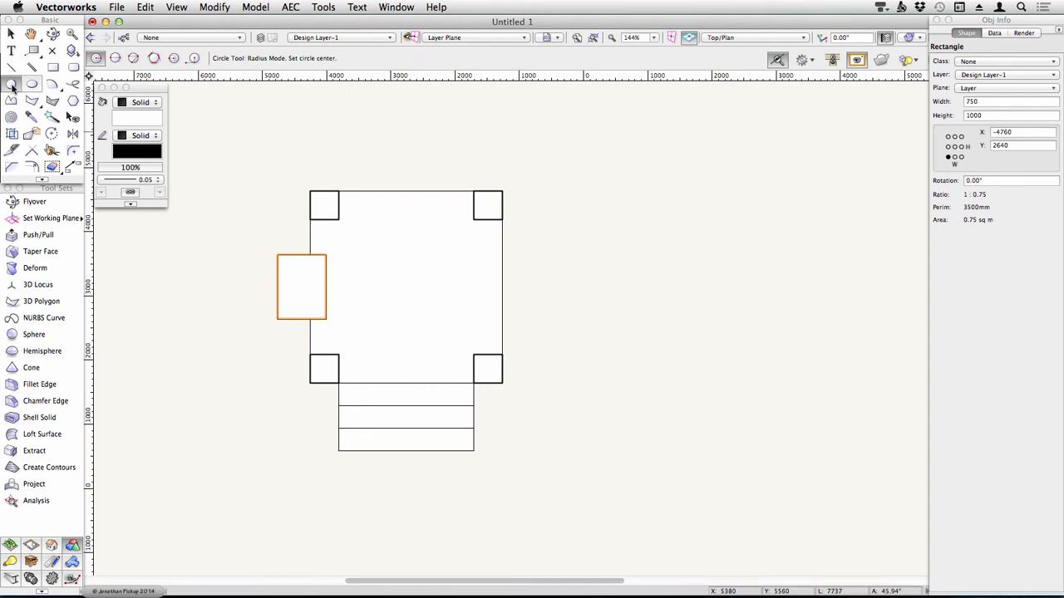
pyautogui.click(116, 59)
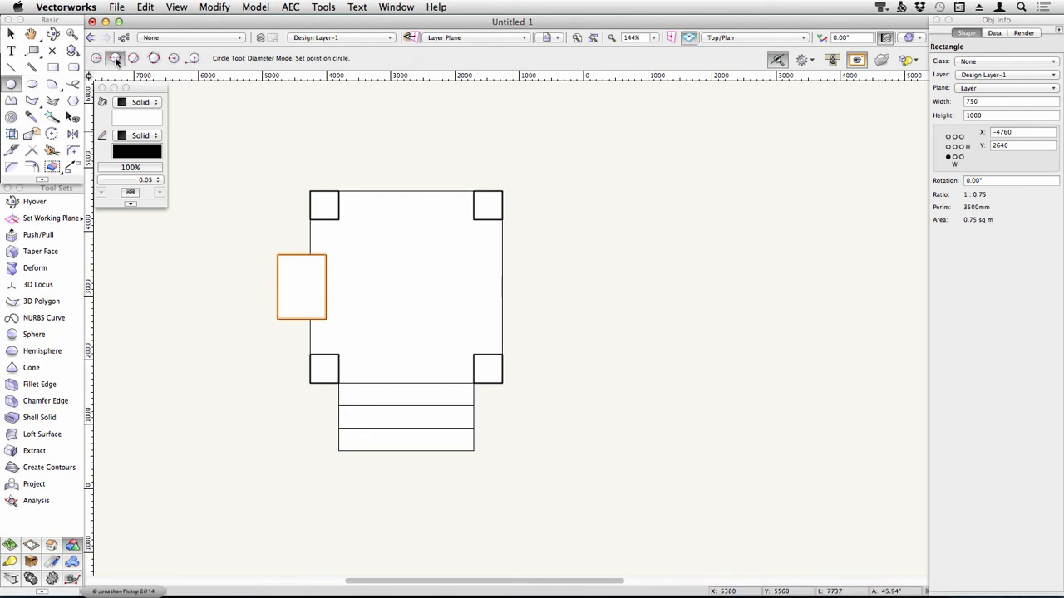
pyautogui.click(278, 287)
pyautogui.click(303, 287)
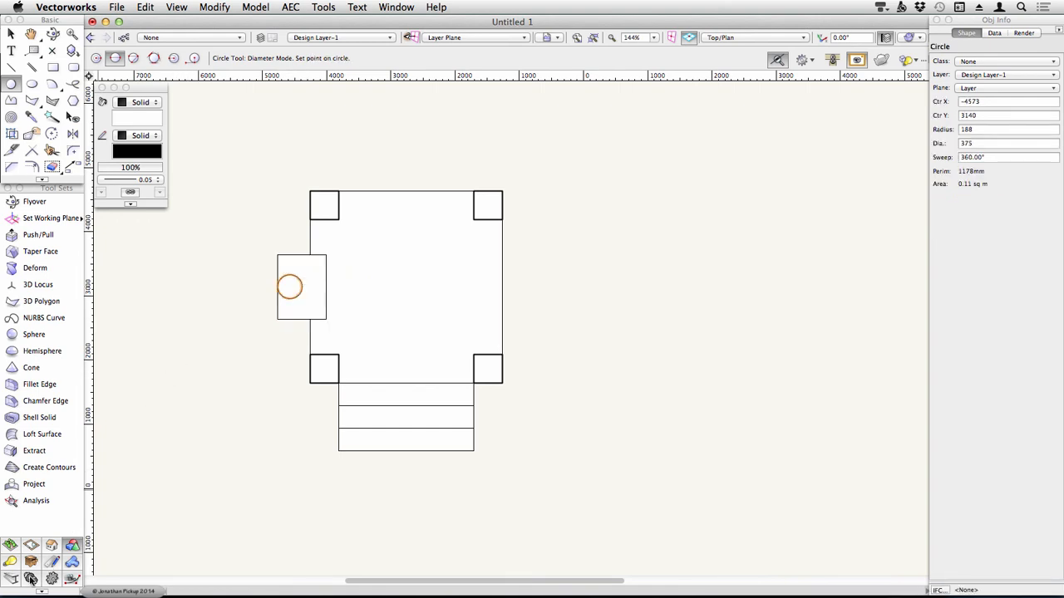
# Step: Add a constrained linear dimension across the large square's full width, placed above its top edge
pyautogui.click(52, 561)
pyautogui.click(48, 203)
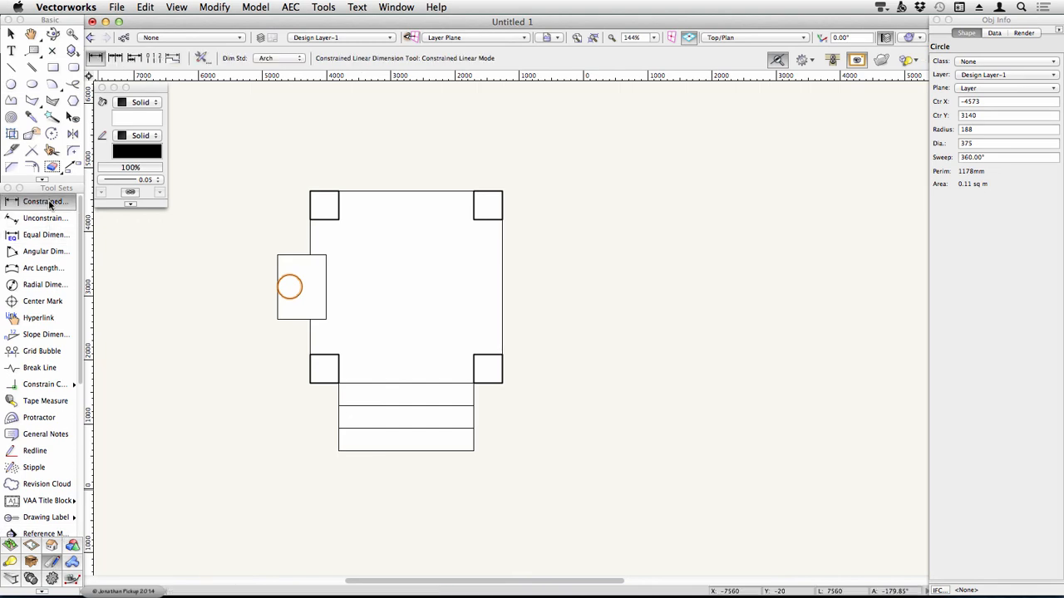
pyautogui.click(310, 192)
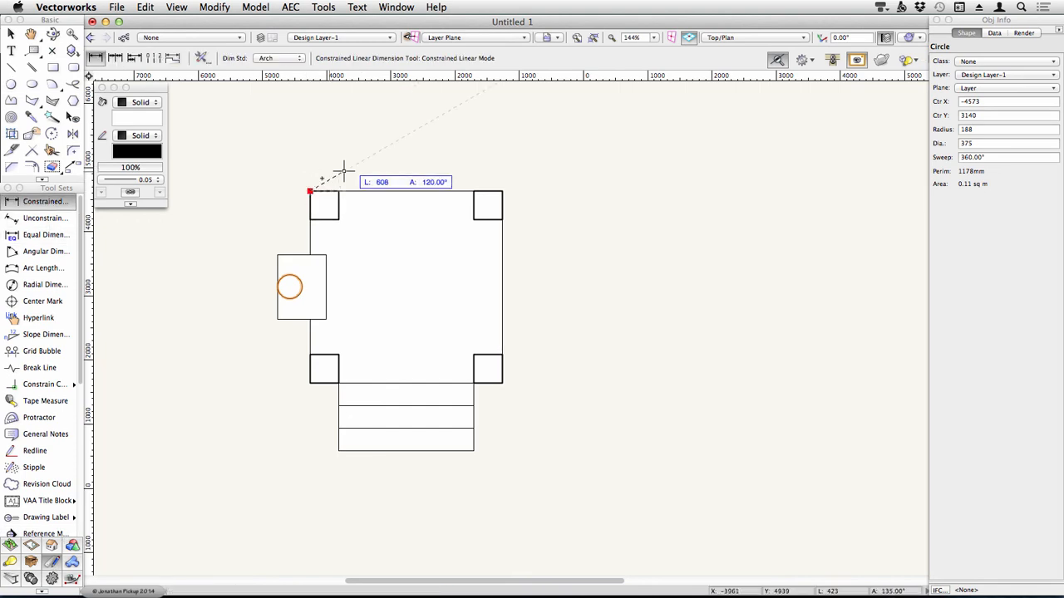
pyautogui.click(502, 191)
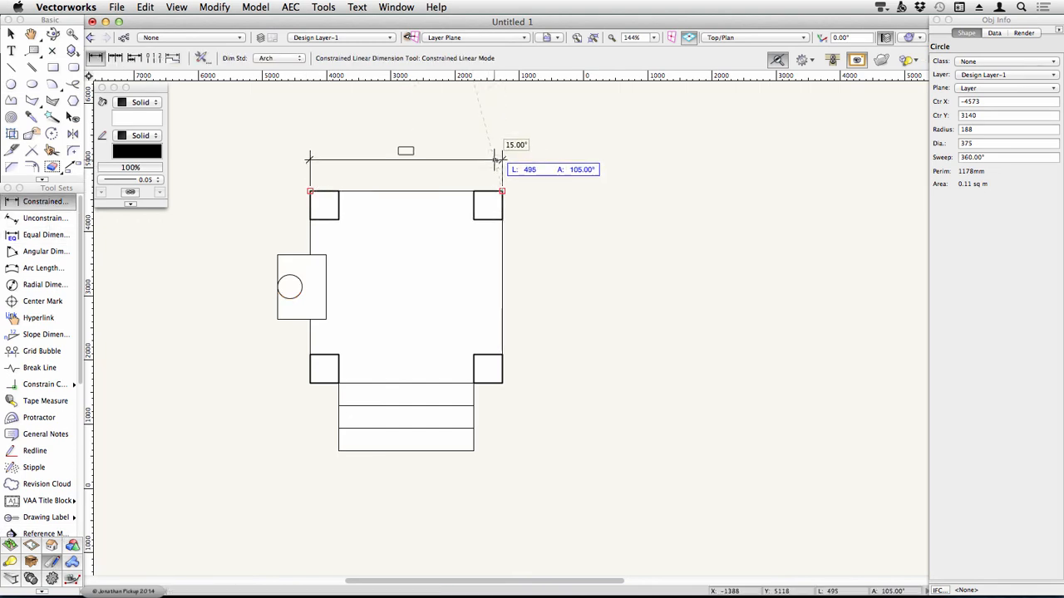
pyautogui.click(501, 157)
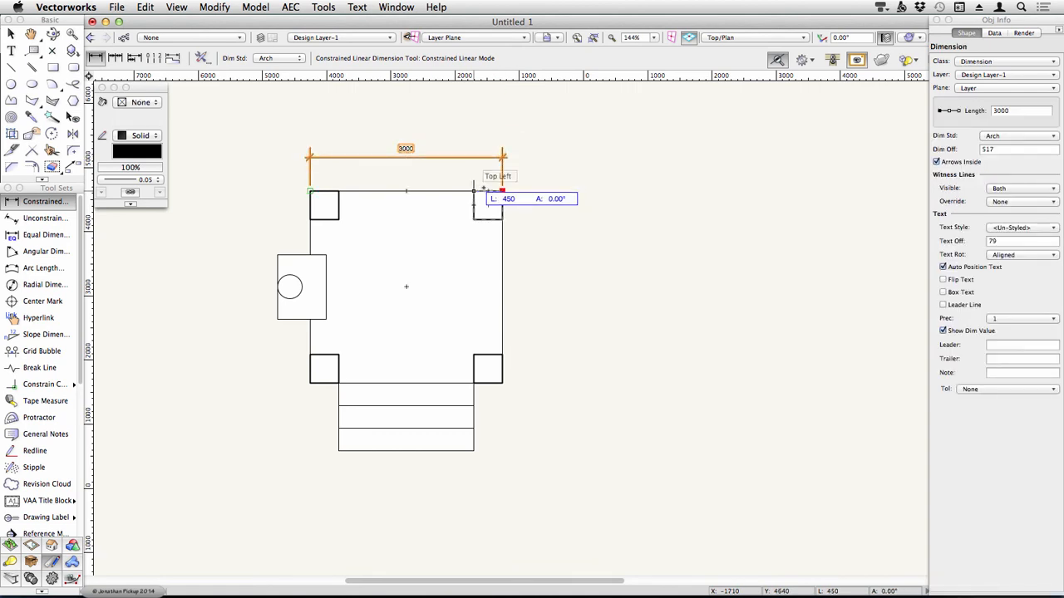
# Step: Dimension the widths of the top-right and top-left corner squares, aligned in a row beneath the overall dimension
pyautogui.click(502, 191)
pyautogui.click(473, 191)
pyautogui.click(472, 177)
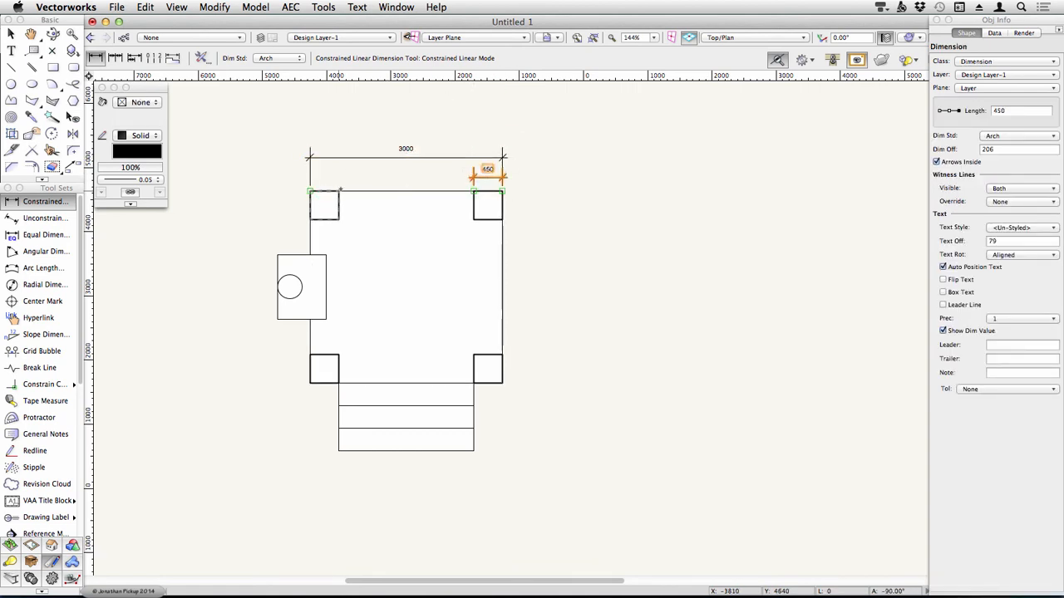
pyautogui.click(310, 191)
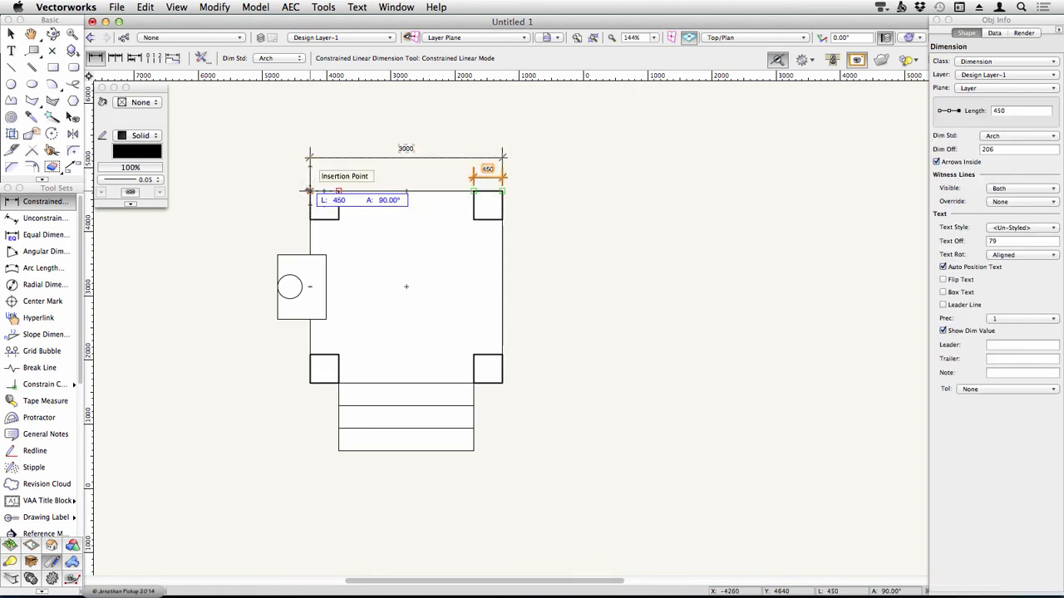
pyautogui.click(472, 177)
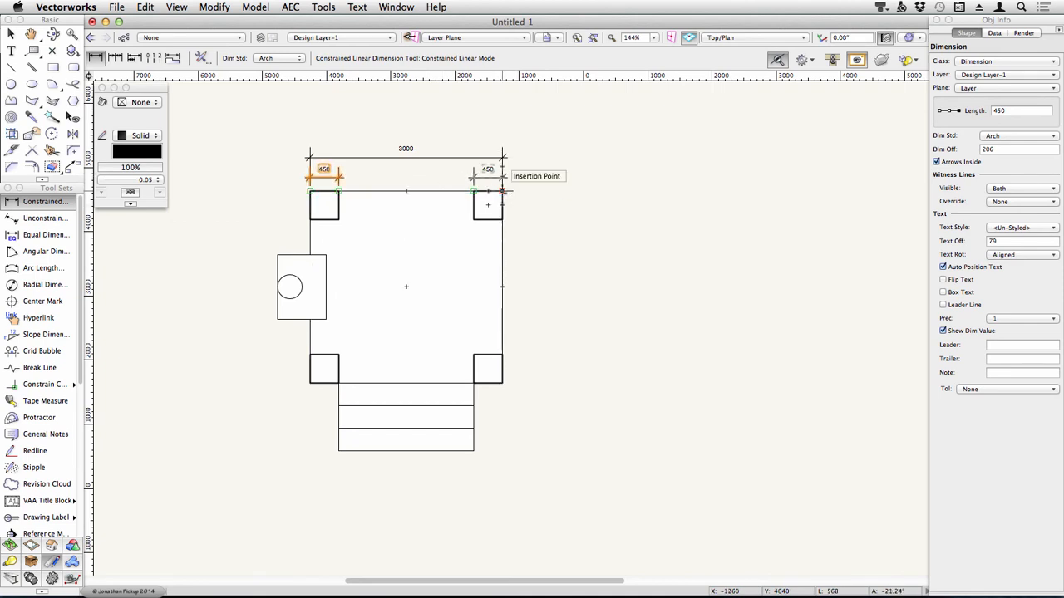
# Step: Dimension the heights of the top-left and bottom-left corner squares, aligned in one line outside the large square's left edge
pyautogui.click(310, 191)
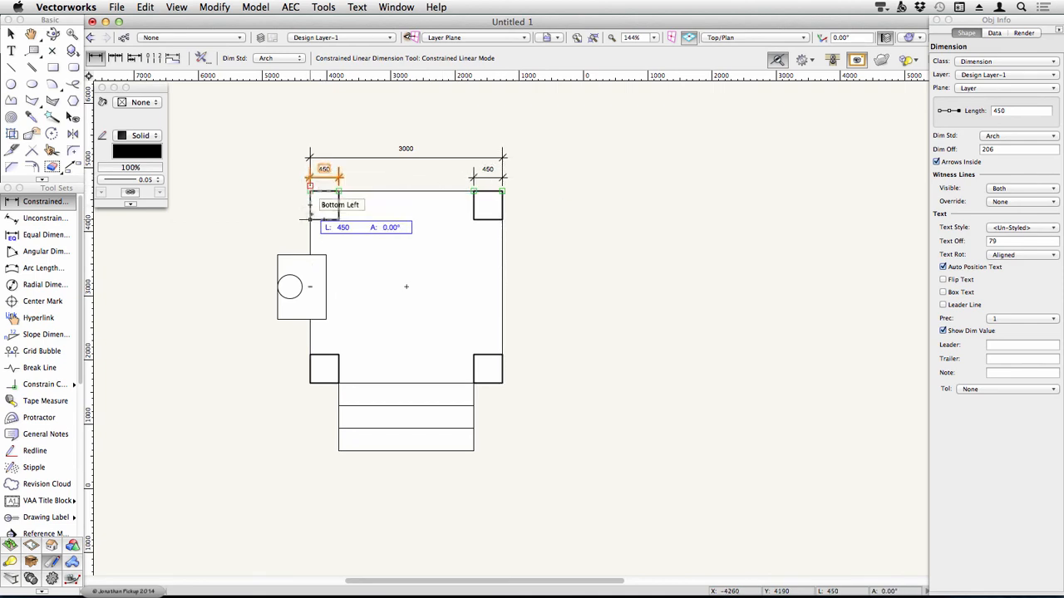
pyautogui.click(309, 219)
pyautogui.click(285, 207)
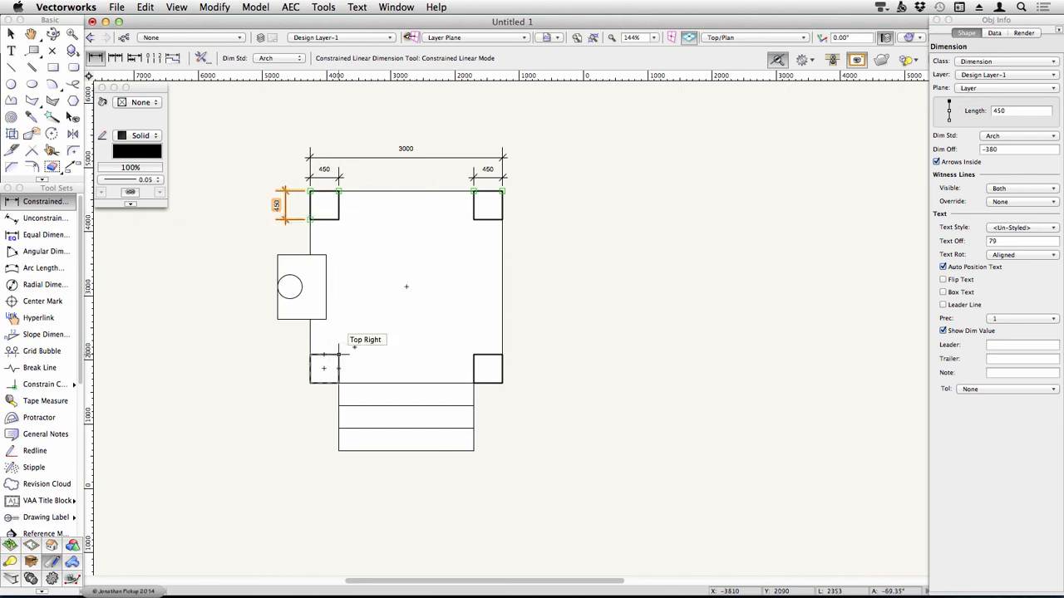
pyautogui.click(310, 355)
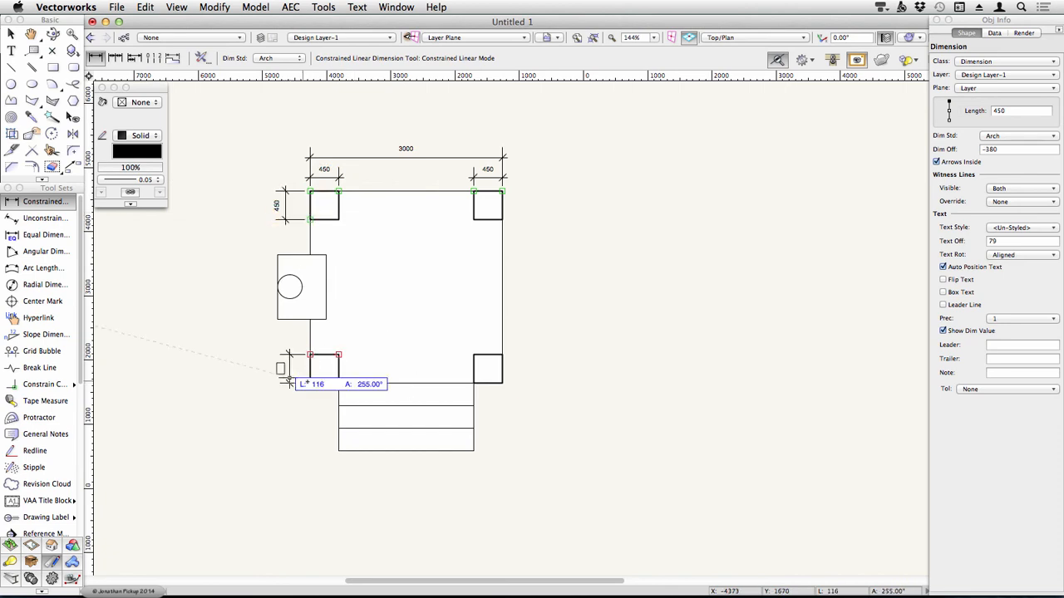
pyautogui.click(310, 383)
pyautogui.click(285, 226)
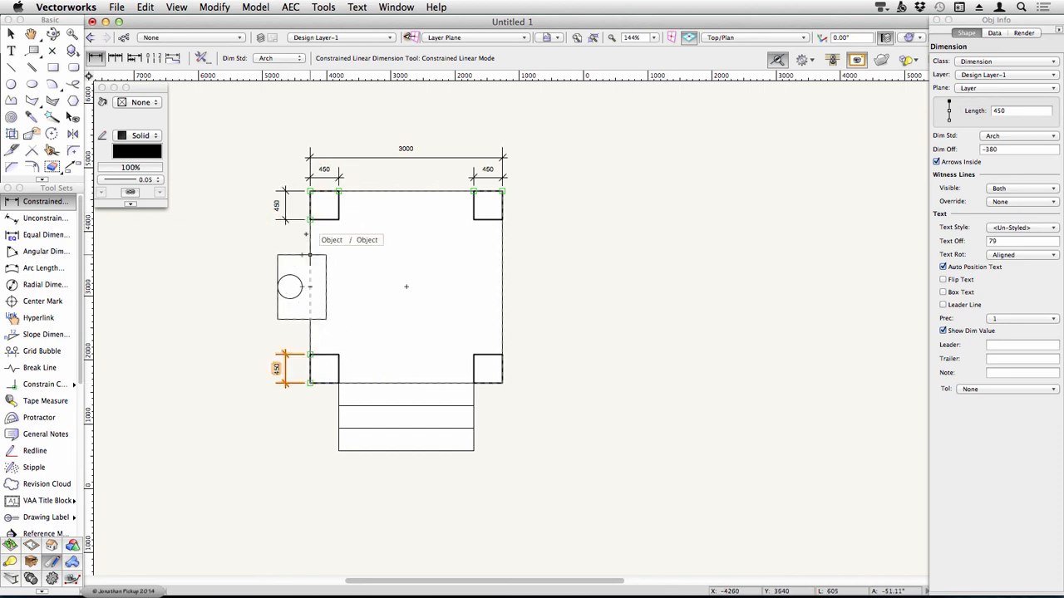
# Step: Dimension the vertical gap between the bottom-left corner square and the rectangle on the left edge, in line with the corner square's height dimension
pyautogui.click(310, 354)
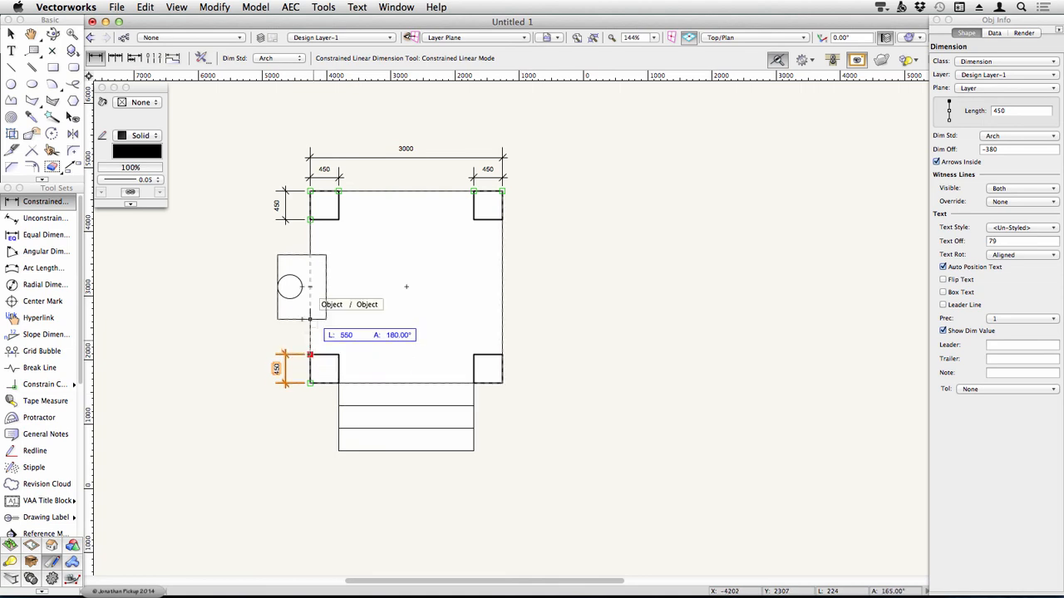
pyautogui.click(310, 318)
pyautogui.click(286, 356)
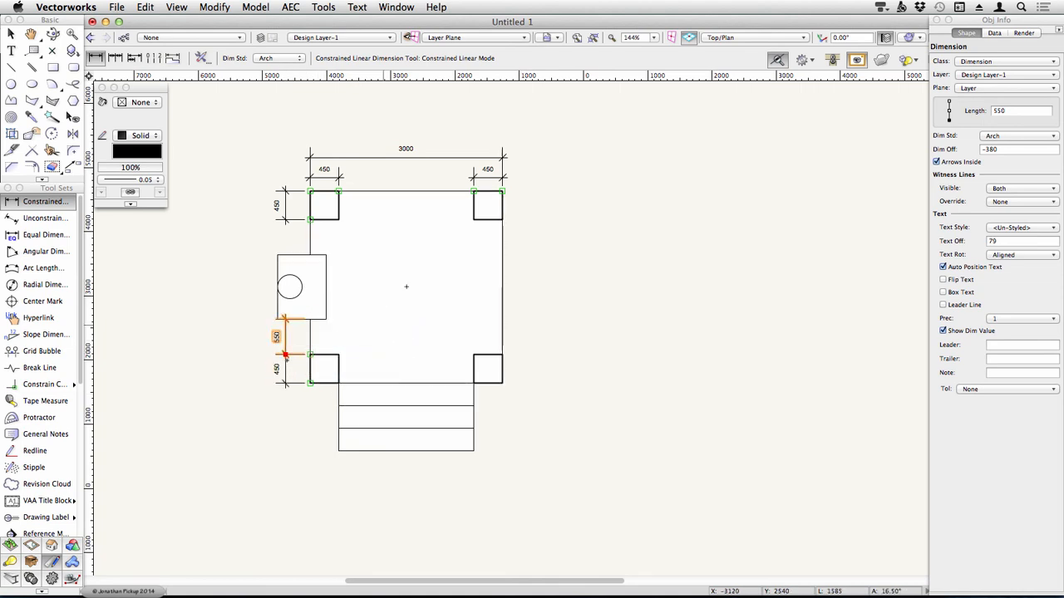
# Step: Dimension the left-edge rectangle's height outside its left side, and its projections outside and inside the large square in one row above it
pyautogui.click(277, 255)
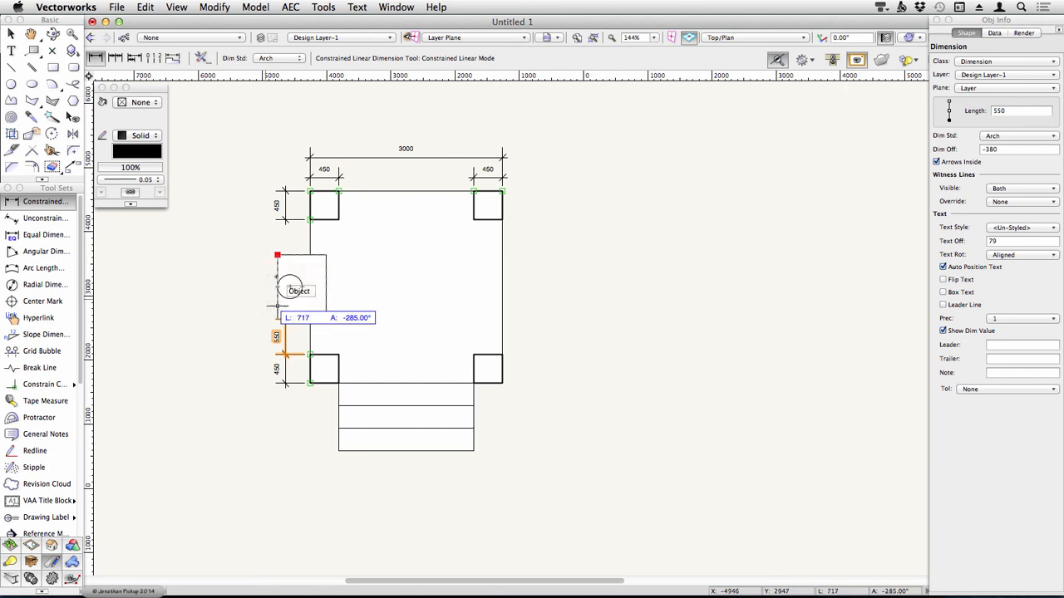
pyautogui.click(278, 319)
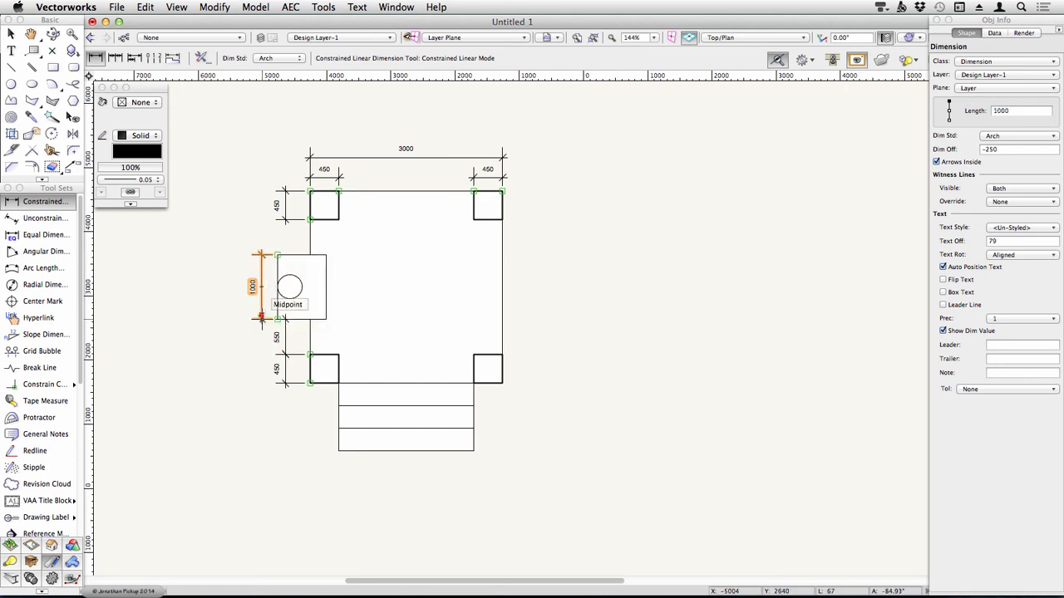
pyautogui.click(260, 287)
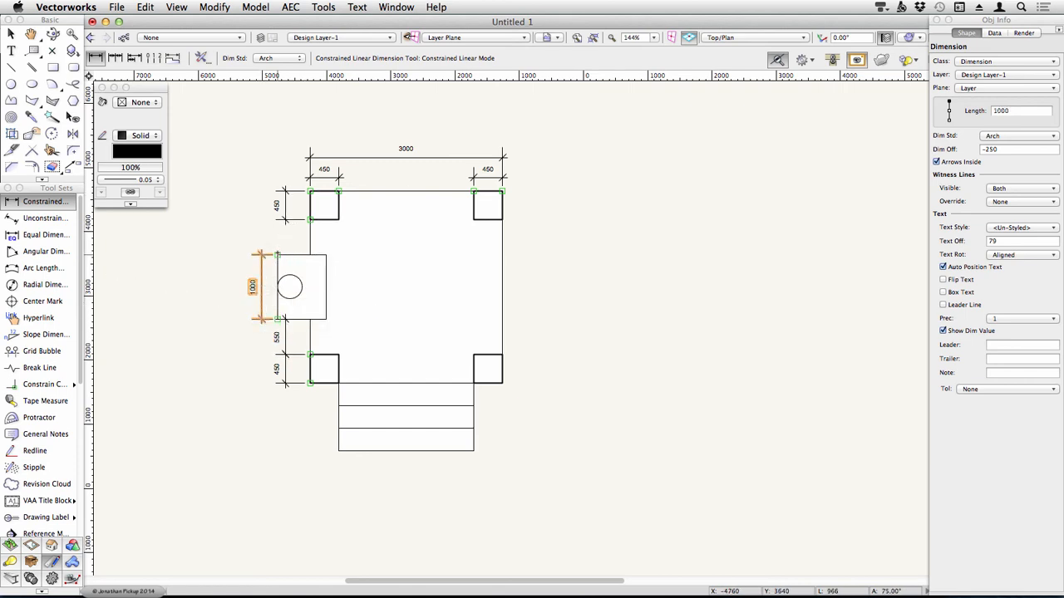
pyautogui.click(310, 252)
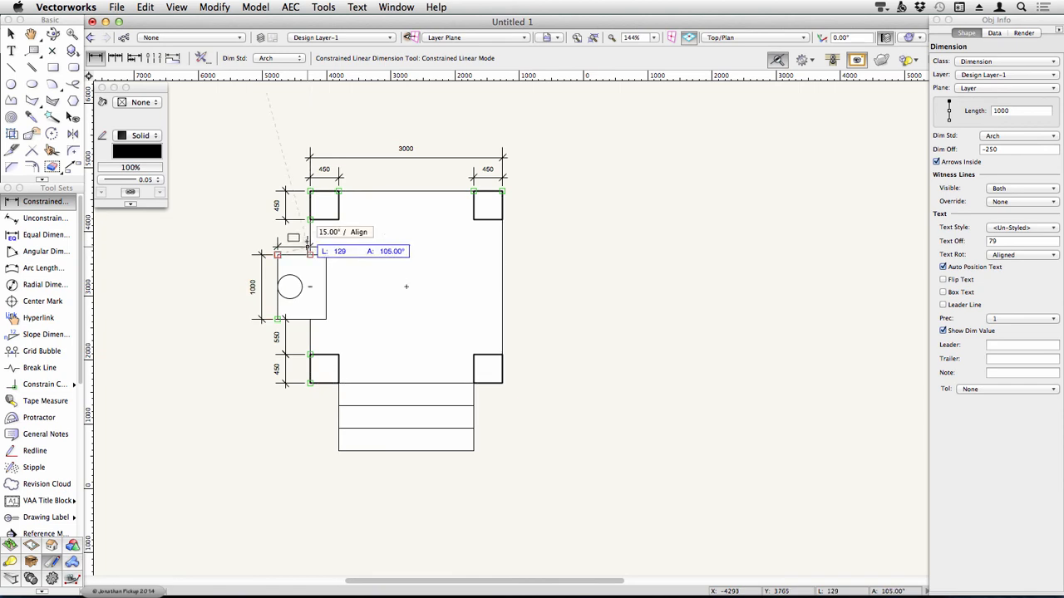
pyautogui.click(310, 238)
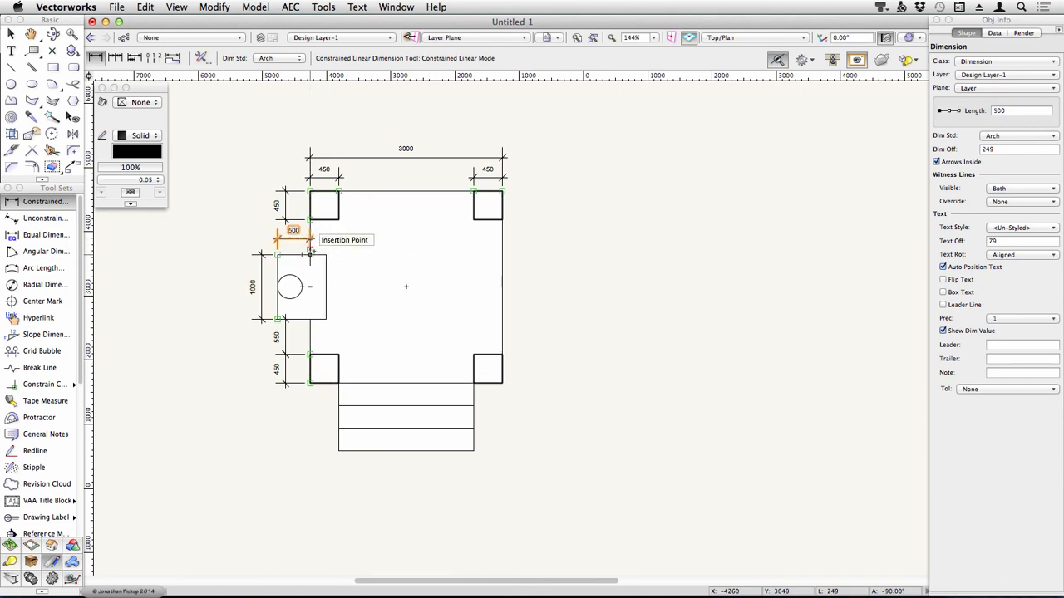
pyautogui.click(326, 253)
pyautogui.click(330, 239)
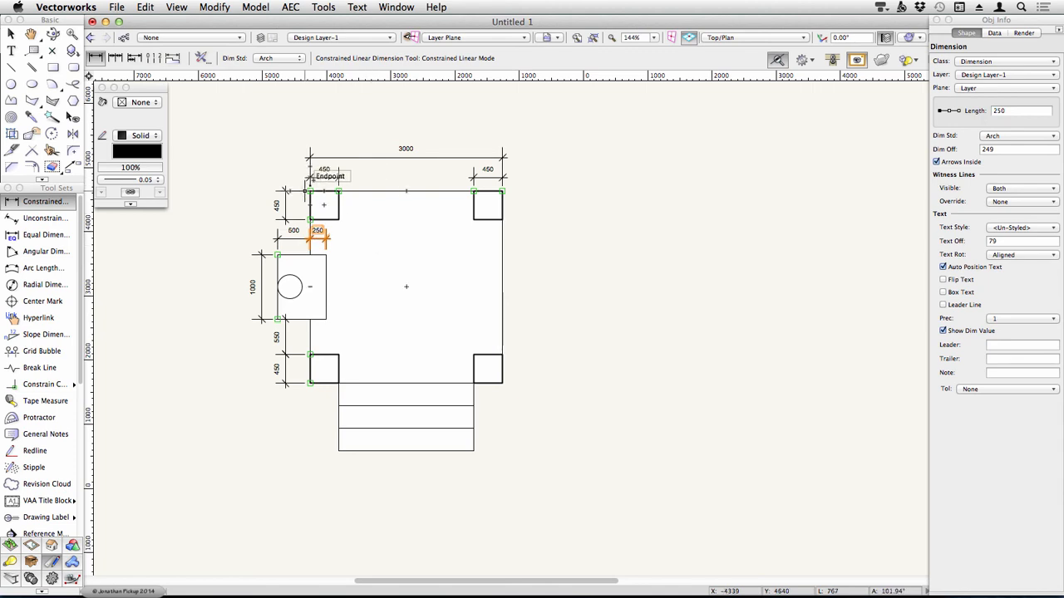
# Step: Dimension the large square's full height, placed outside the other dimensions on its left
pyautogui.click(310, 191)
pyautogui.click(310, 382)
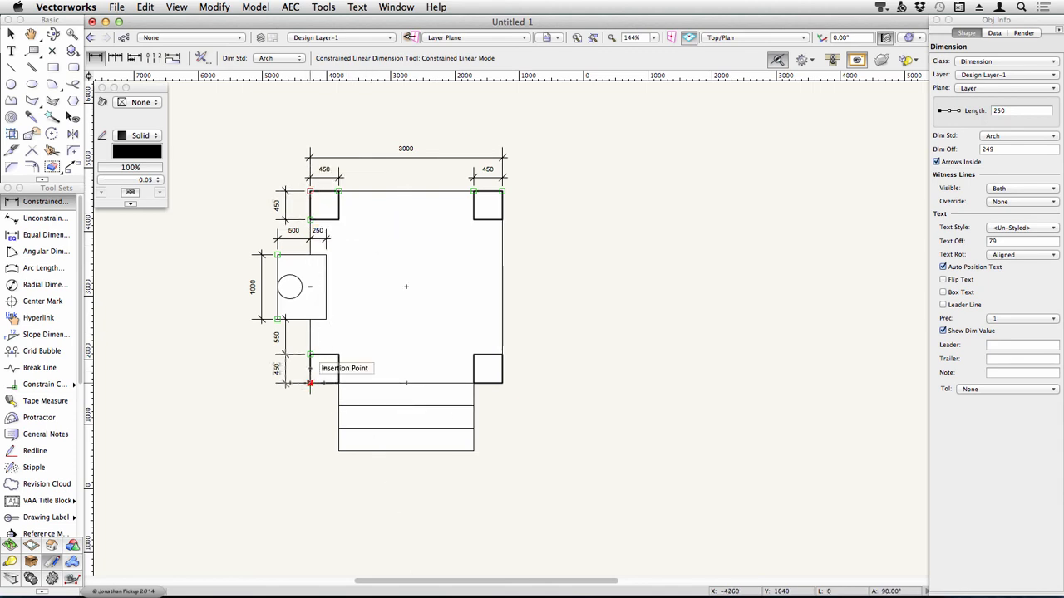
pyautogui.click(239, 383)
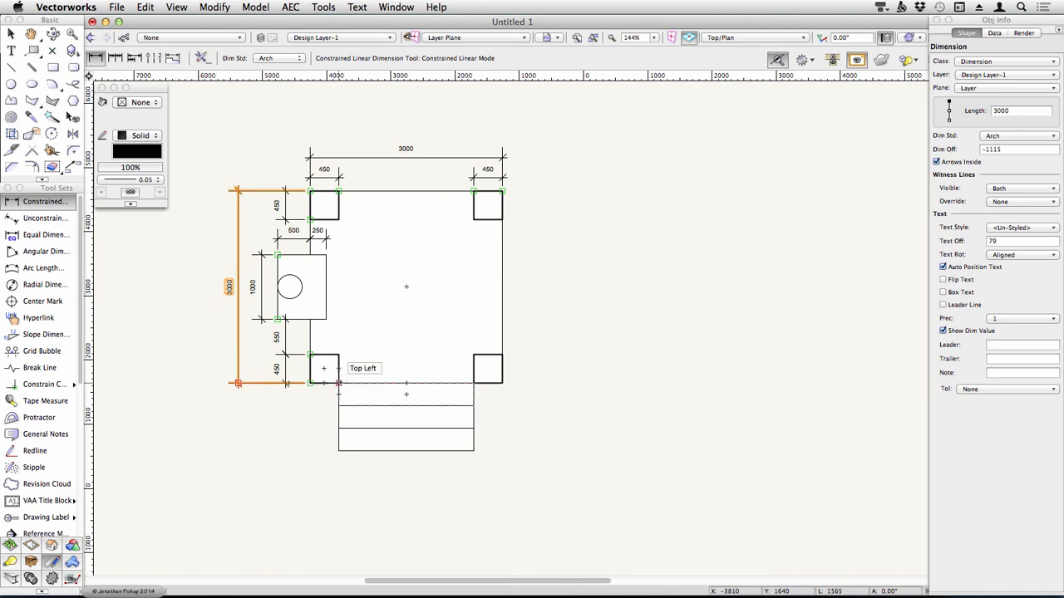
# Step: Dimension the depth of each of the three steps, aligned in one line just outside their left edge
pyautogui.click(338, 383)
pyautogui.click(338, 406)
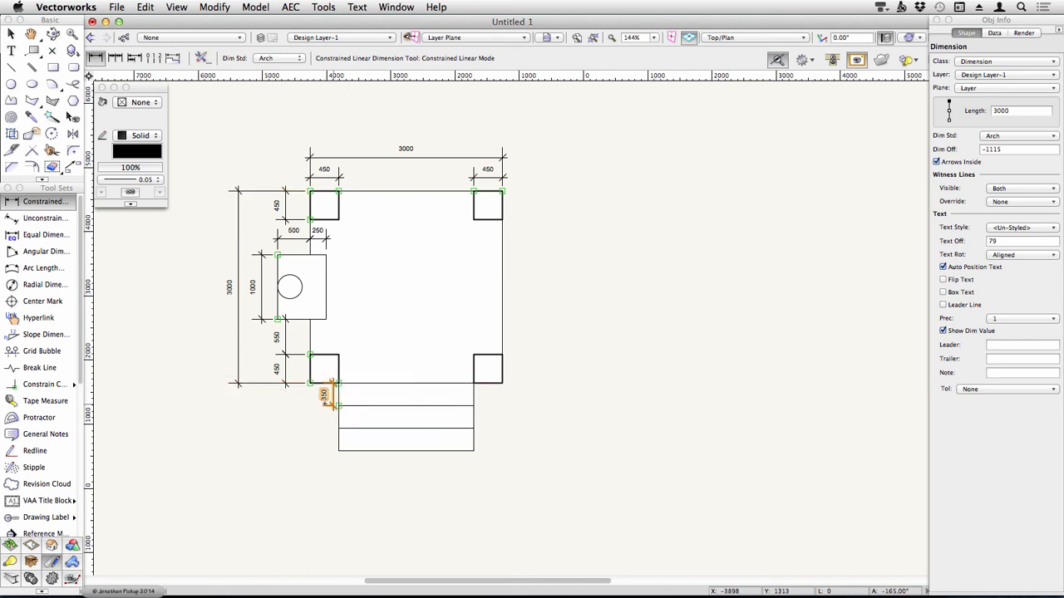
pyautogui.click(329, 406)
pyautogui.click(338, 406)
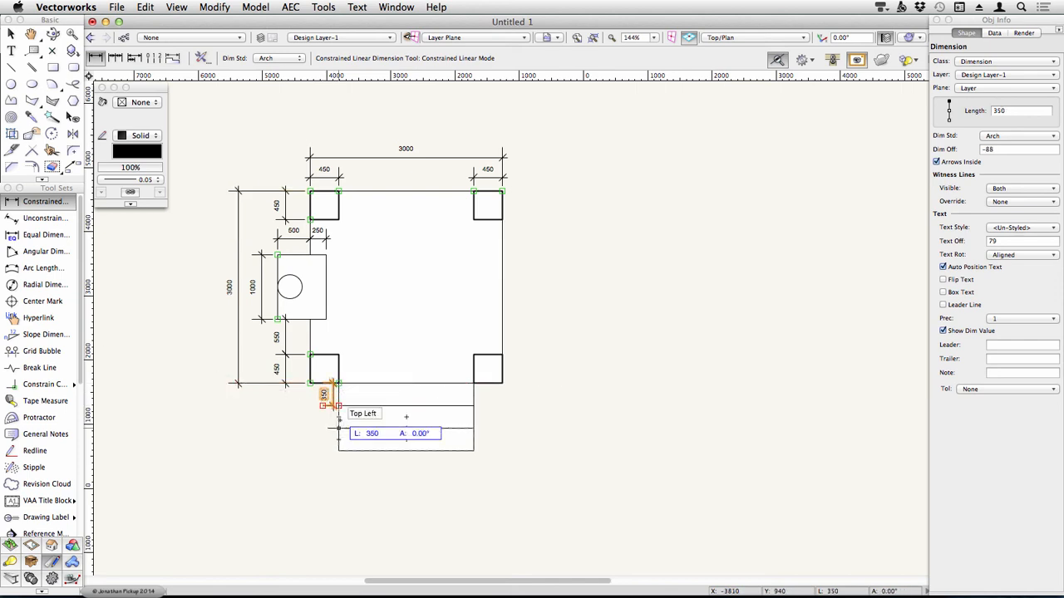
pyautogui.click(338, 429)
pyautogui.click(333, 405)
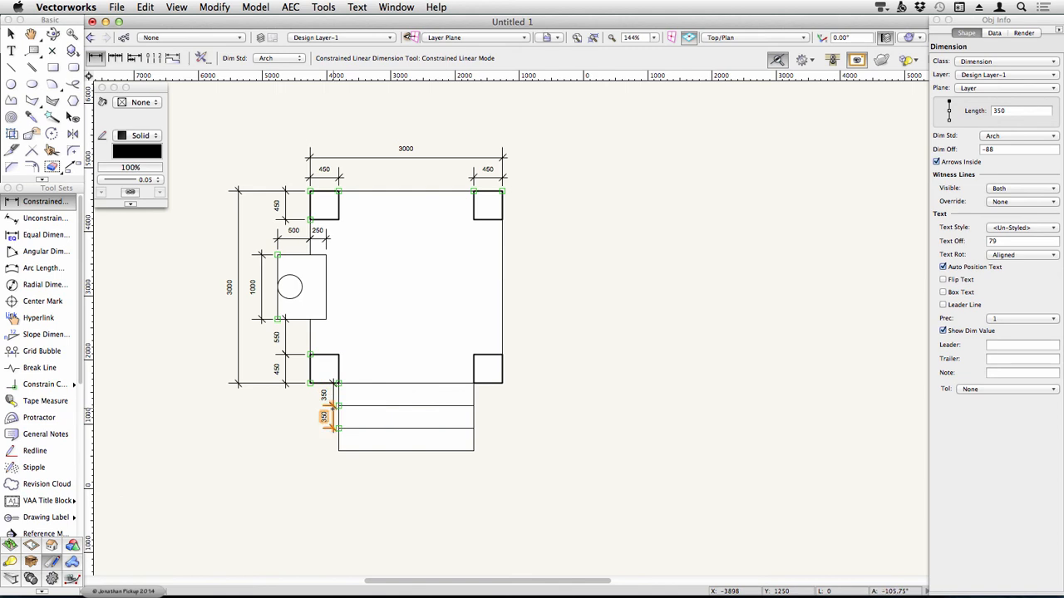
pyautogui.click(338, 450)
pyautogui.click(339, 428)
pyautogui.click(333, 439)
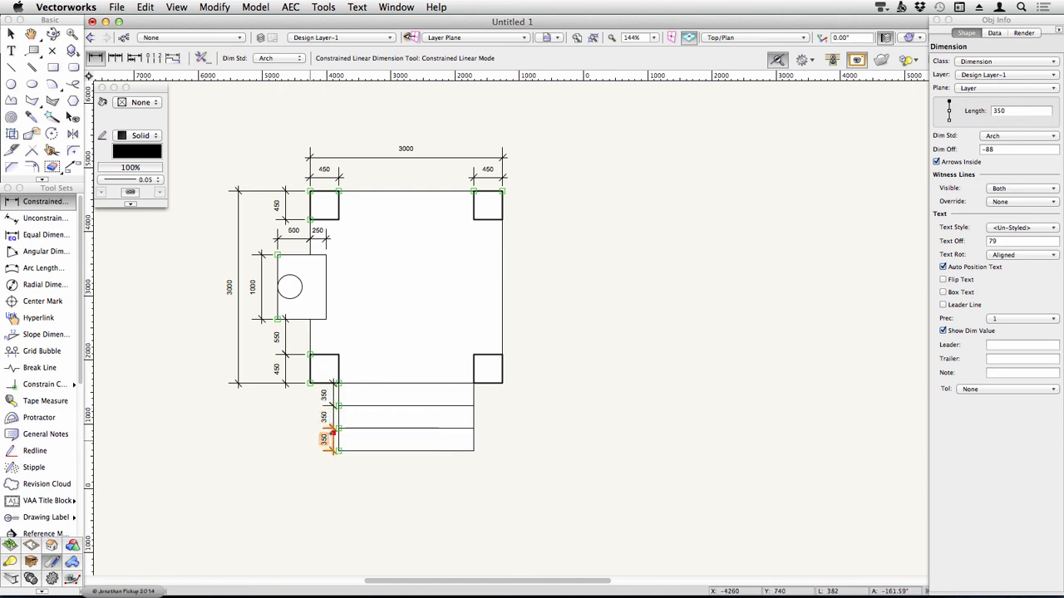
pyautogui.press('x')
pyautogui.click(250, 474)
# Step: Fill the large square and the three step rectangles with a solid mustard-brown colour
pyautogui.click(407, 285)
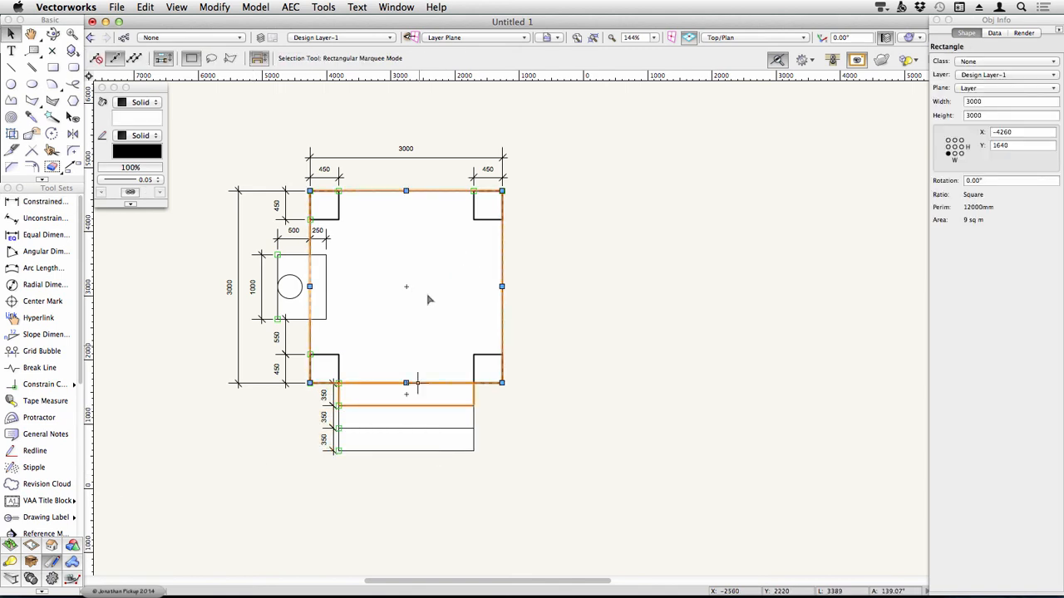
pyautogui.keyDown('shift'); pyautogui.click(424, 414); pyautogui.keyUp('shift')
pyautogui.keyDown('shift'); pyautogui.click(428, 439); pyautogui.keyUp('shift')
pyautogui.keyDown('shift'); pyautogui.click(418, 395); pyautogui.keyUp('shift')
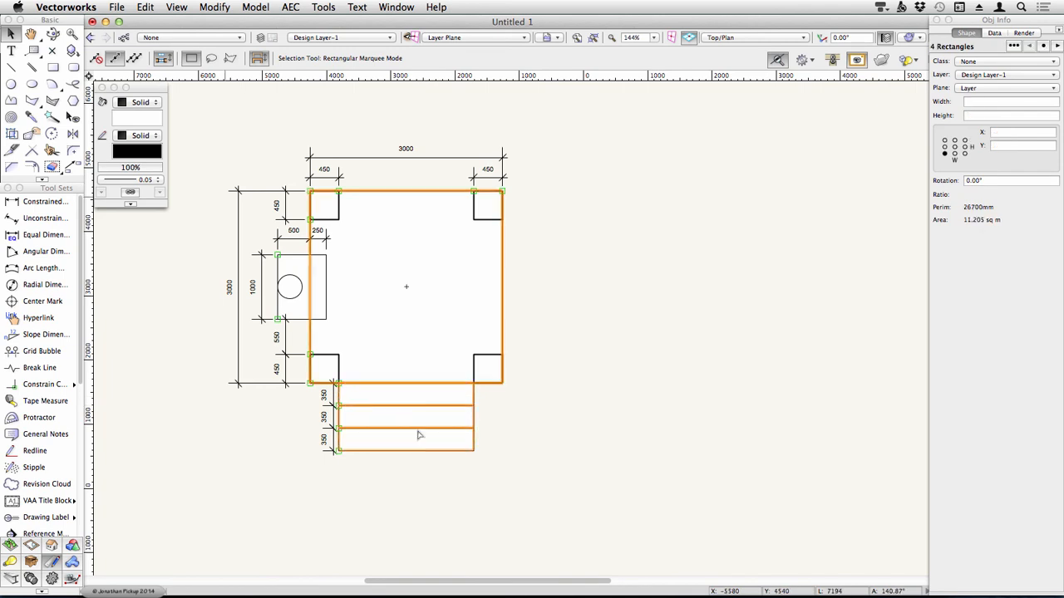
pyautogui.click(131, 122)
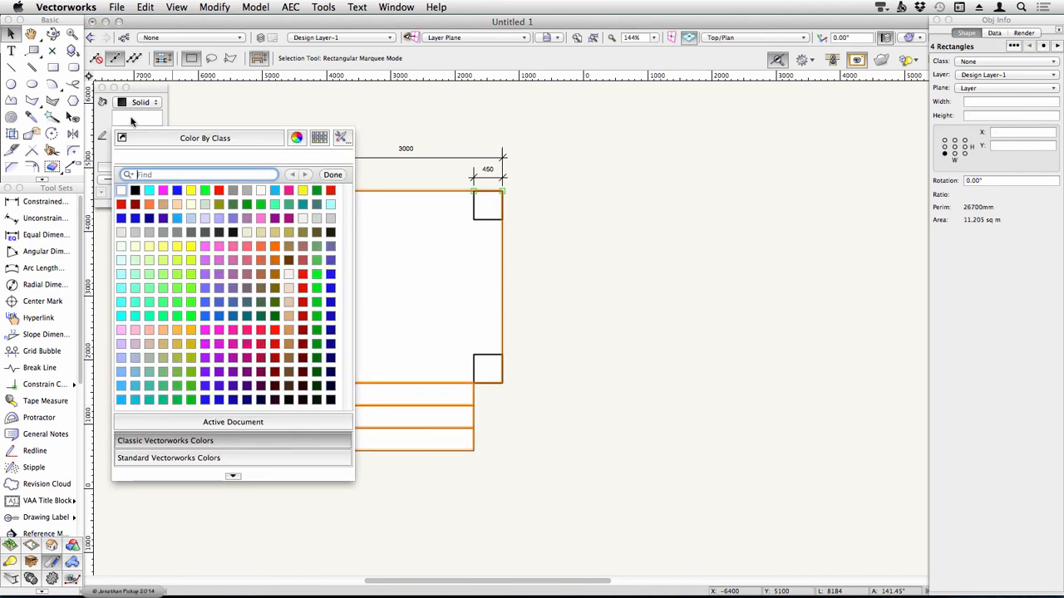
pyautogui.click(287, 230)
pyautogui.click(580, 215)
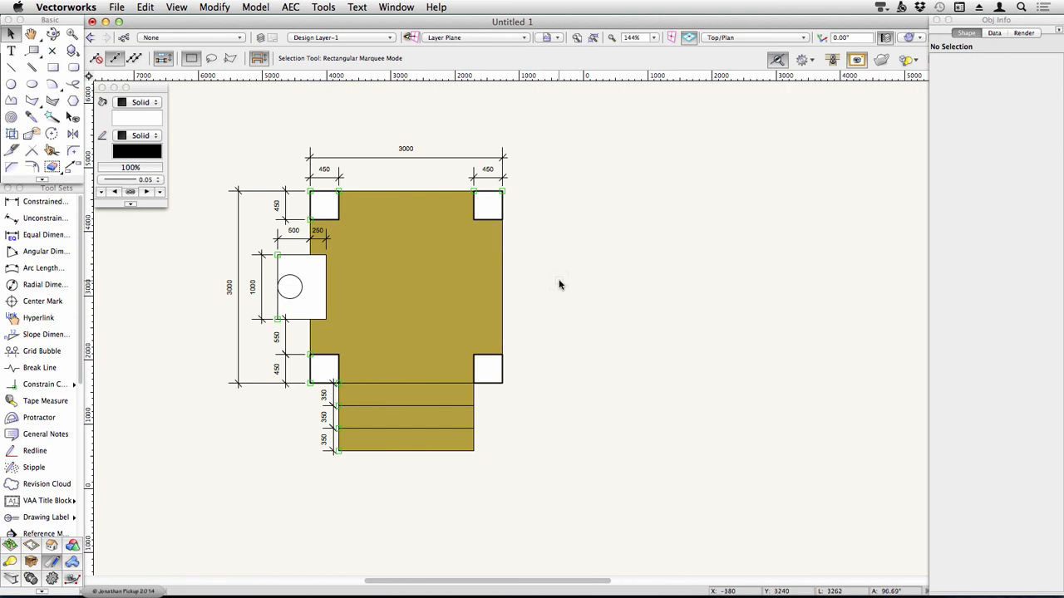
# Step: Draw a table rectangle about 931 by 1613 mm, centred on the large square's centre point
pyautogui.press('4')
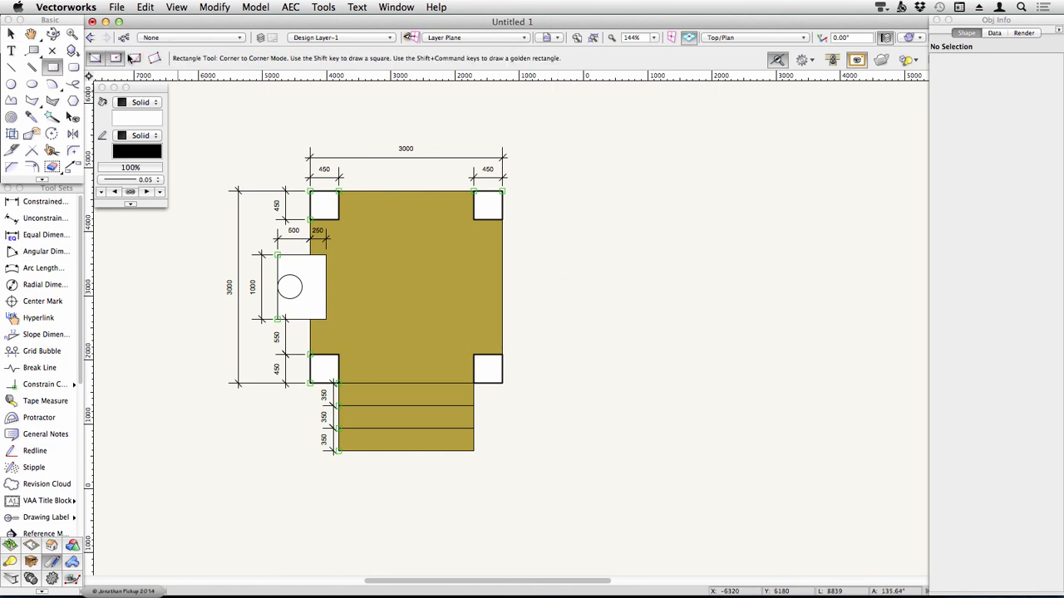
pyautogui.click(406, 287)
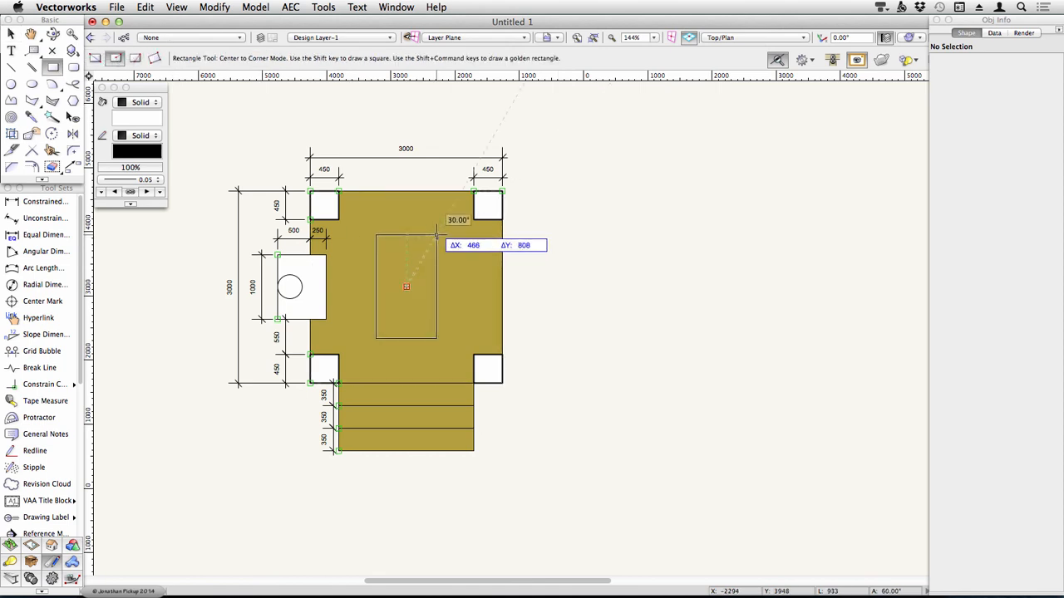
pyautogui.click(435, 235)
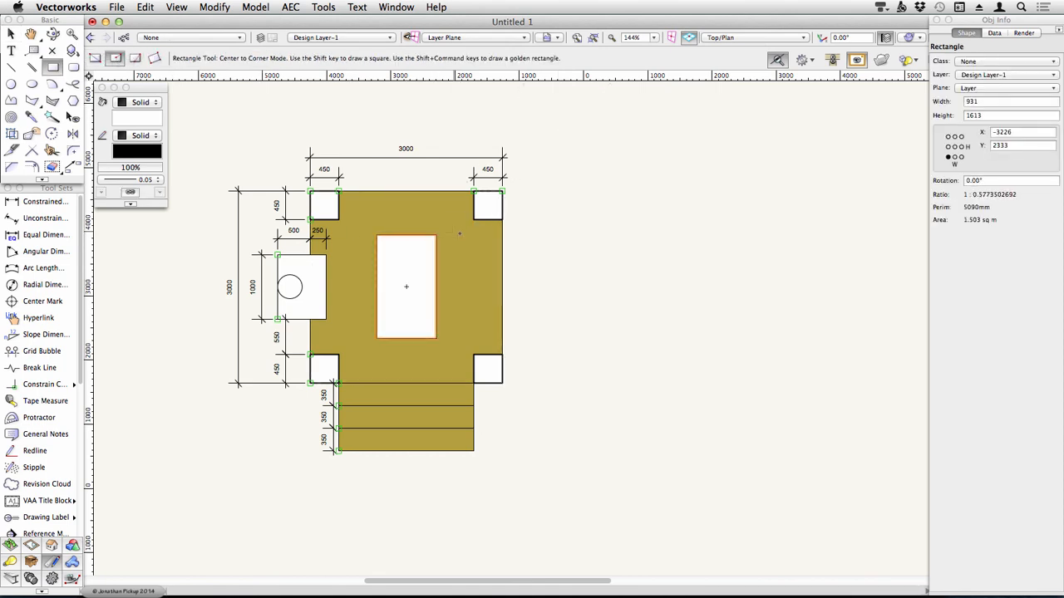
# Step: Draw a chair rectangle about 352 by 253 mm above the table, starting from the midpoint of the table's top edge
pyautogui.press('c')
pyautogui.moveTo(347, 200); pyautogui.dragTo(465, 276)
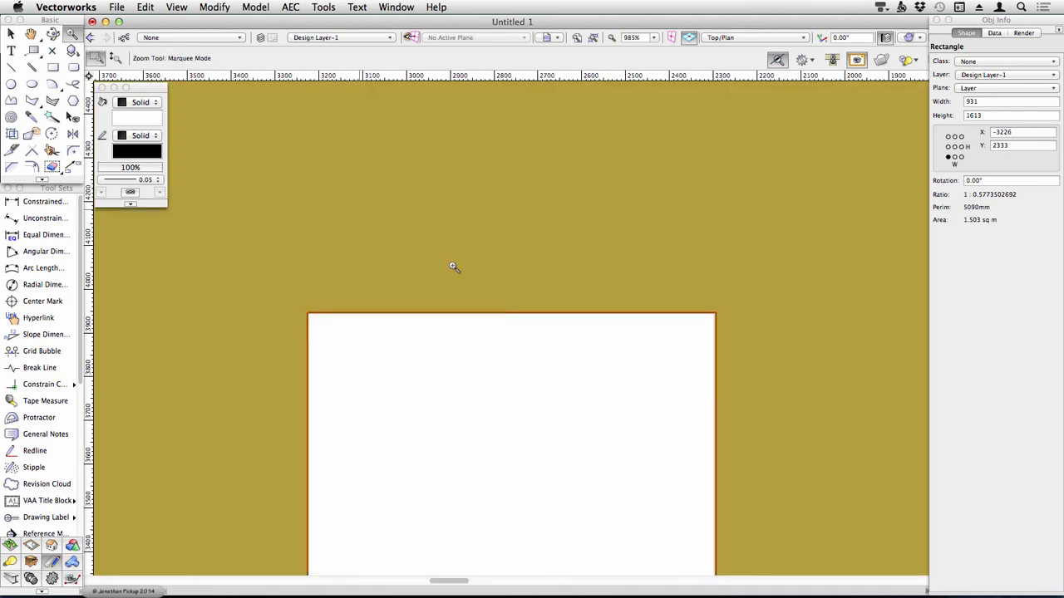
pyautogui.press('x')
pyautogui.click(52, 68)
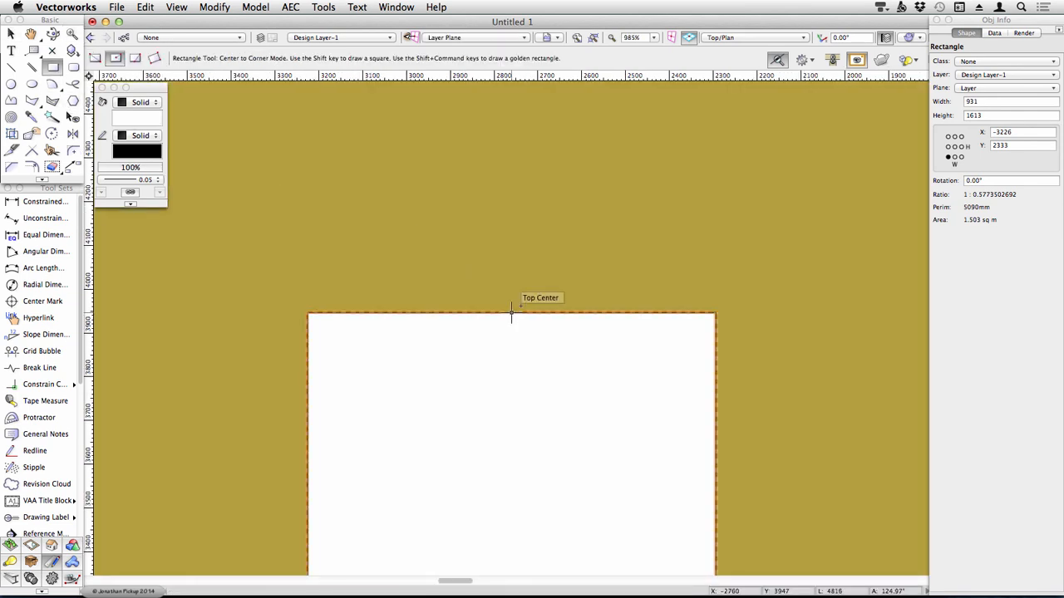
pyautogui.click(511, 312)
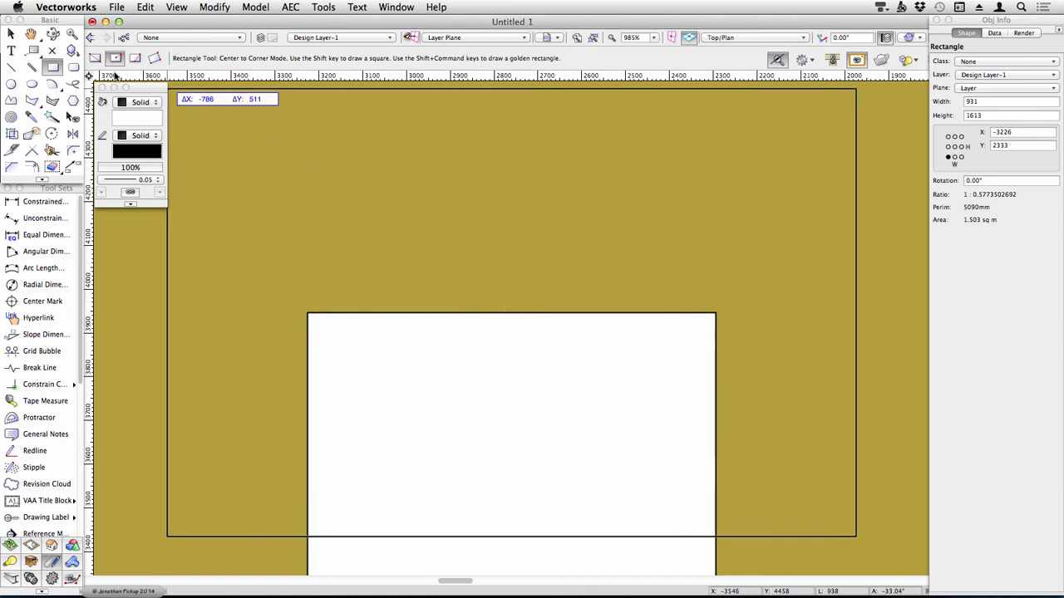
pyautogui.click(141, 59)
pyautogui.click(511, 312)
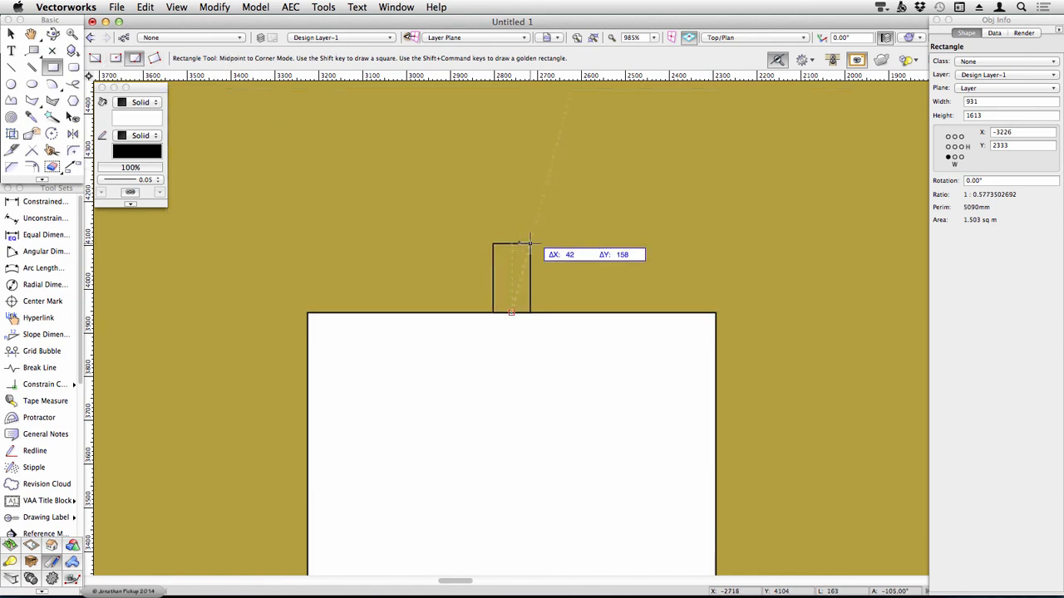
pyautogui.click(588, 202)
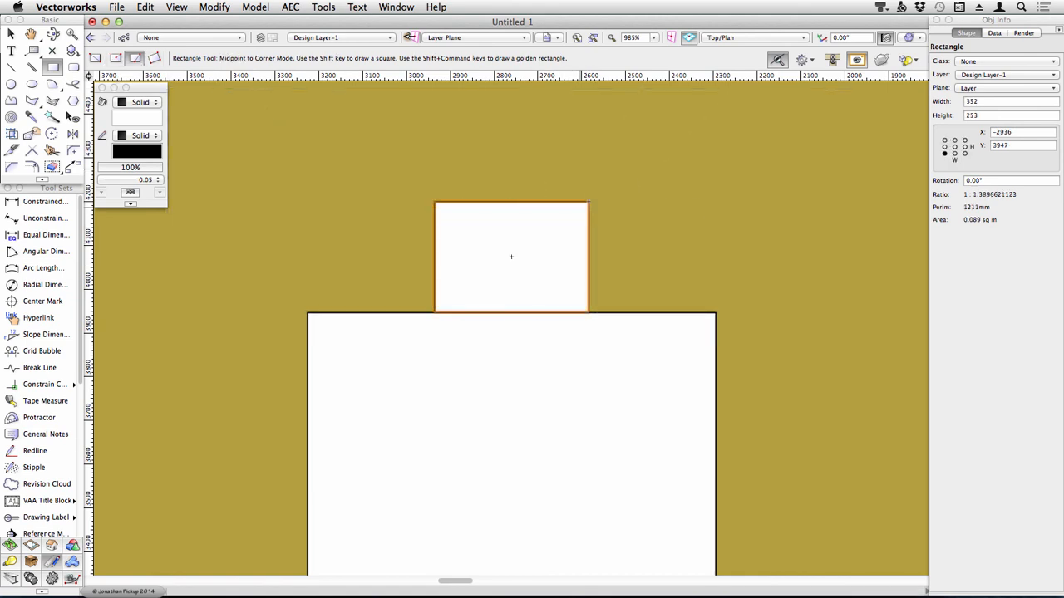
# Step: Draw two chair rectangles against the table's right edge, the upper about 298 by 412 mm and the lower about 298 by 401 mm
pyautogui.press('space')
pyautogui.moveTo(509, 284); pyautogui.dragTo(254, 166)
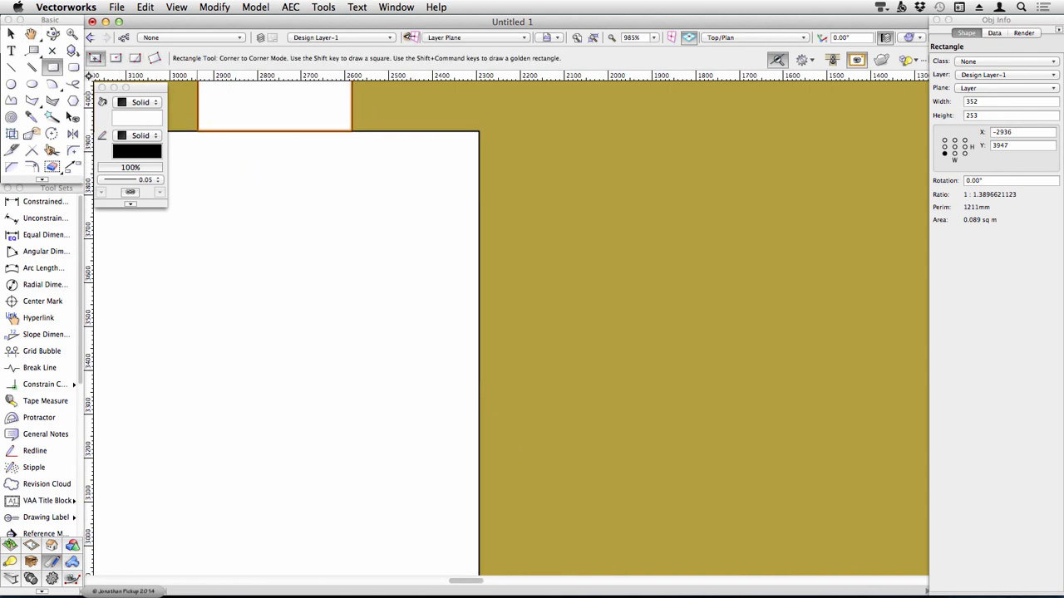
pyautogui.click(479, 197)
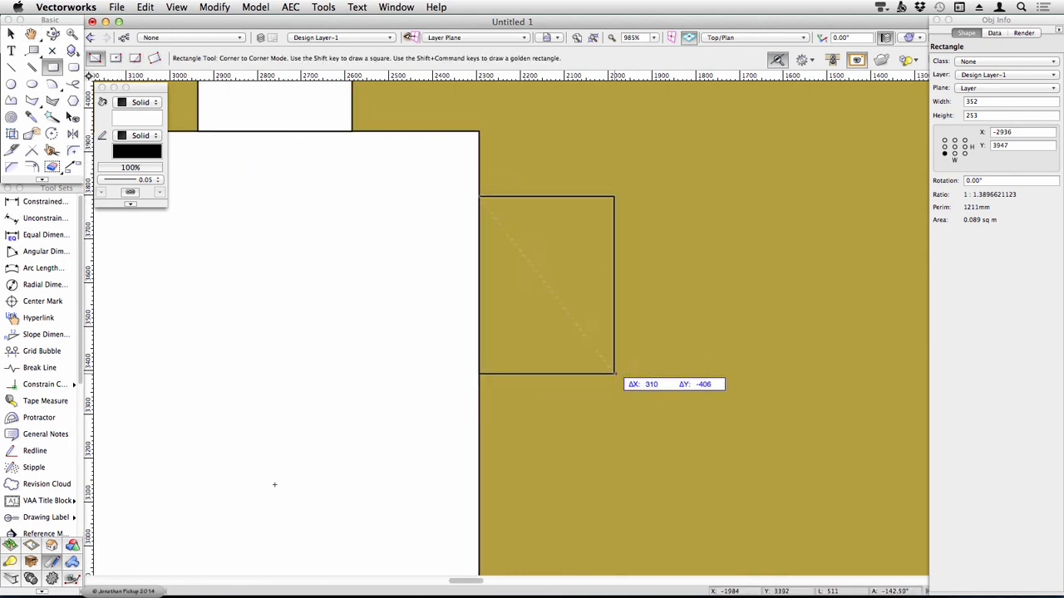
pyautogui.click(609, 377)
pyautogui.press('space')
pyautogui.moveTo(486, 553); pyautogui.dragTo(480, 296)
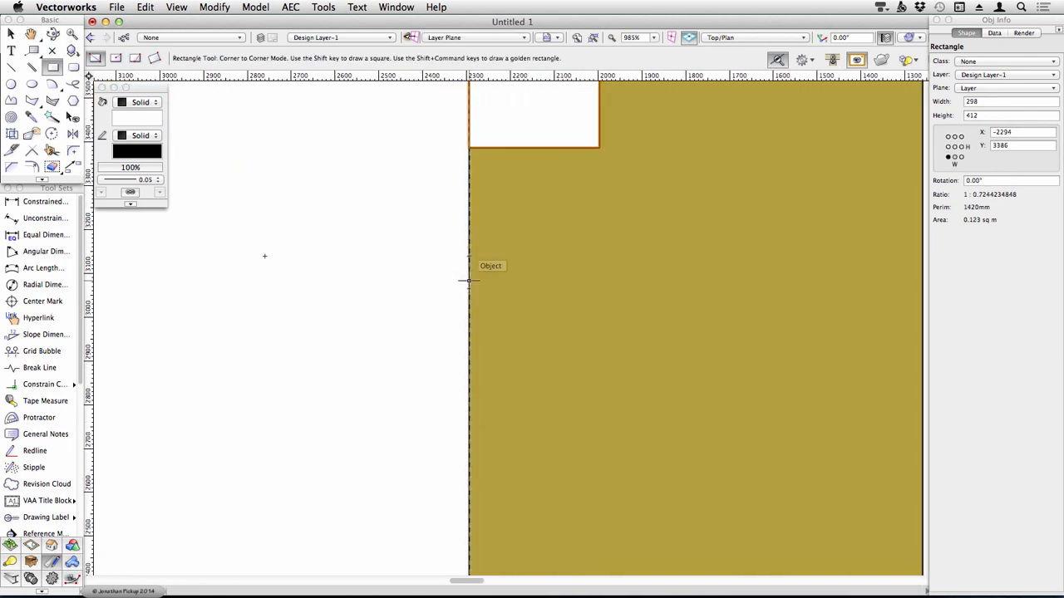
pyautogui.click(469, 285)
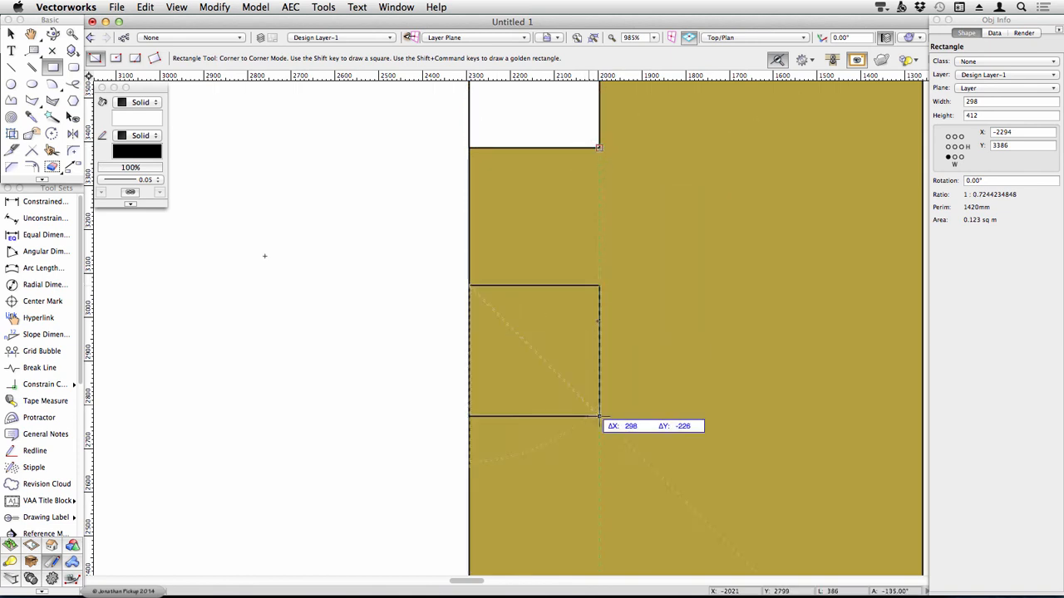
pyautogui.click(599, 460)
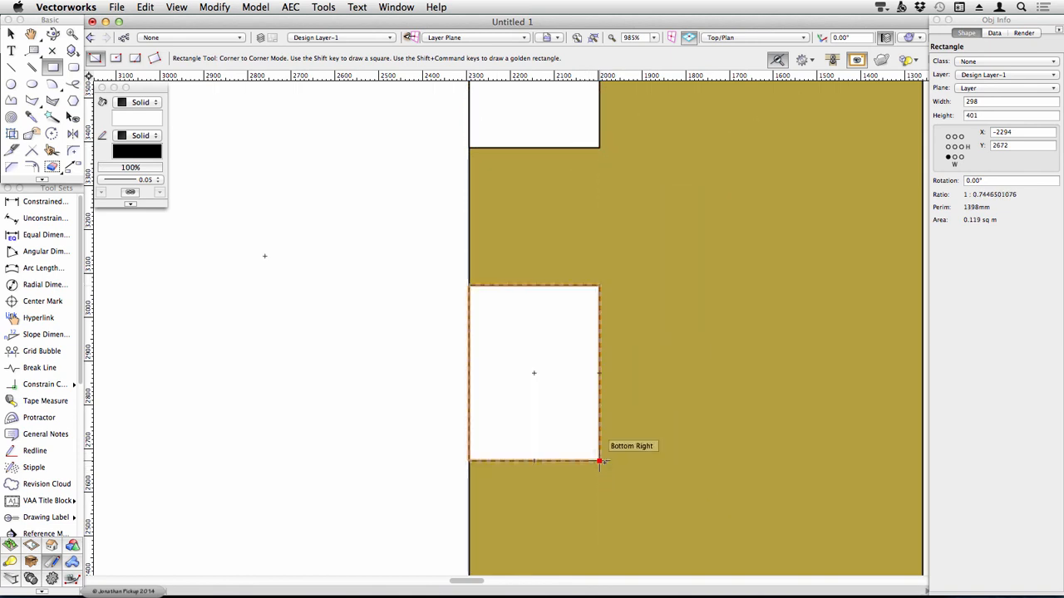
# Step: Draw a chair rectangle about 352 by 203 mm below the table's bottom edge, aligned with the sides of the top chair
pyautogui.press('super+6')
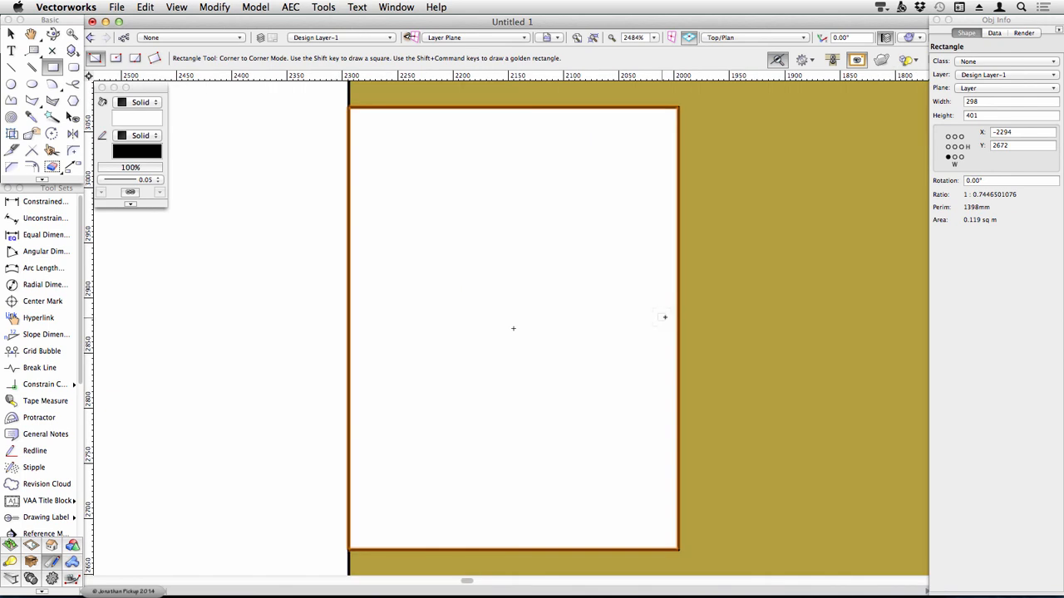
pyautogui.press('super+4')
pyautogui.press('c')
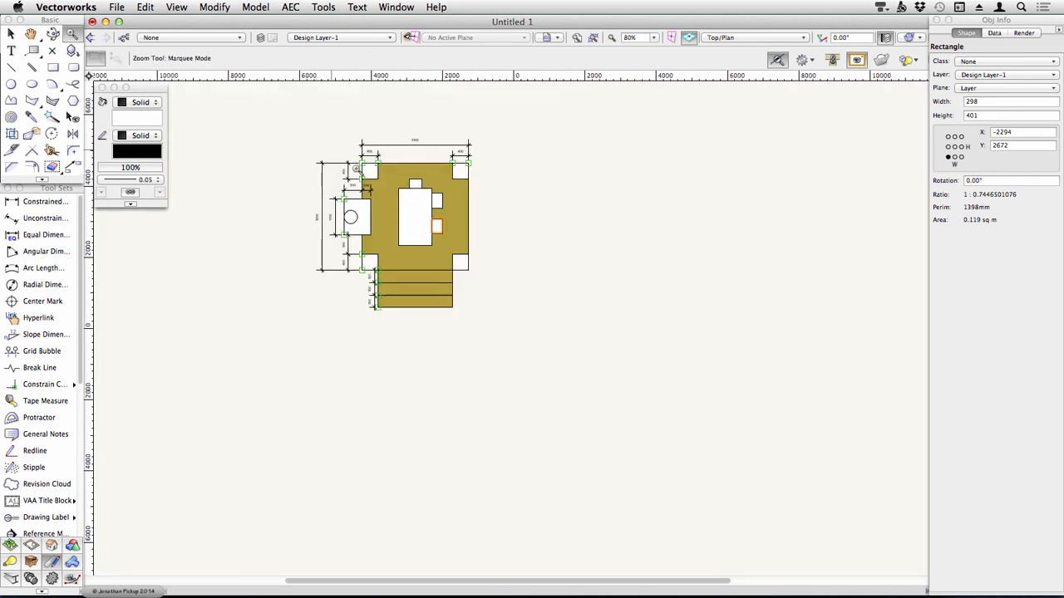
pyautogui.moveTo(331, 150); pyautogui.dragTo(480, 296)
pyautogui.moveTo(373, 149); pyautogui.dragTo(674, 449)
pyautogui.press('4')
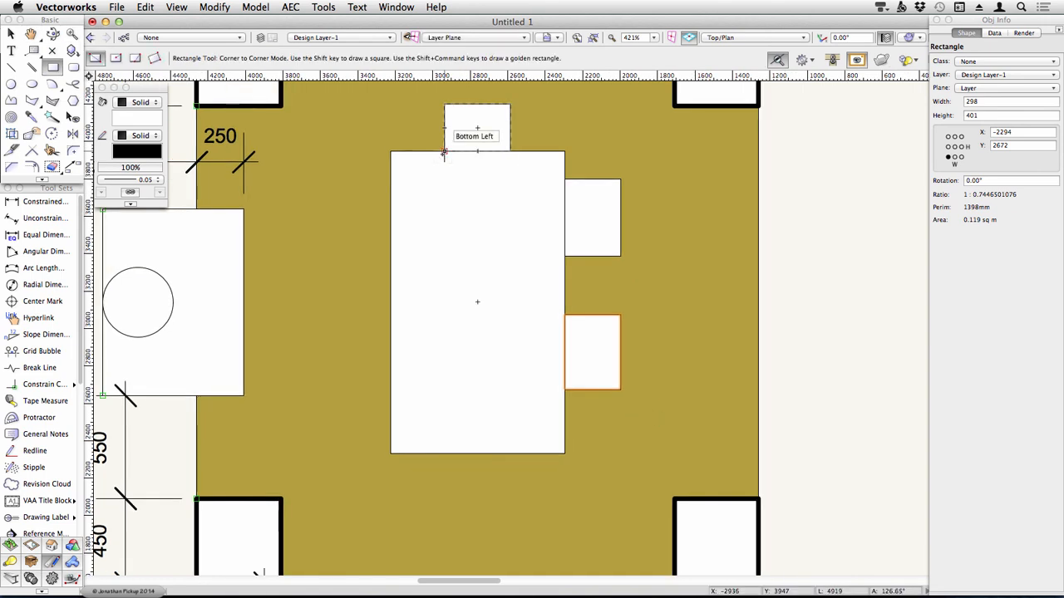
pyautogui.click(444, 454)
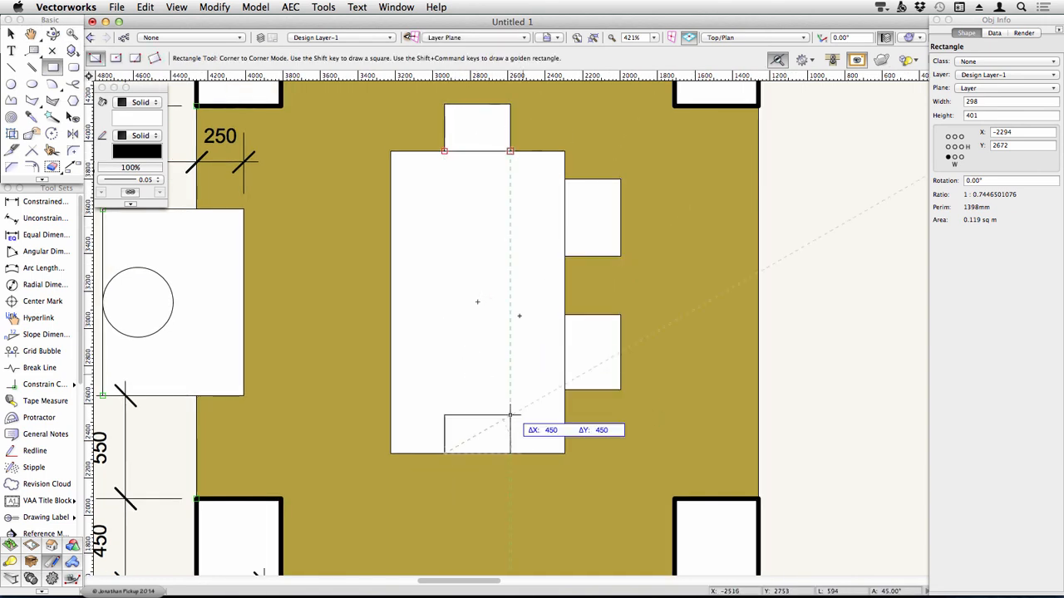
pyautogui.click(509, 490)
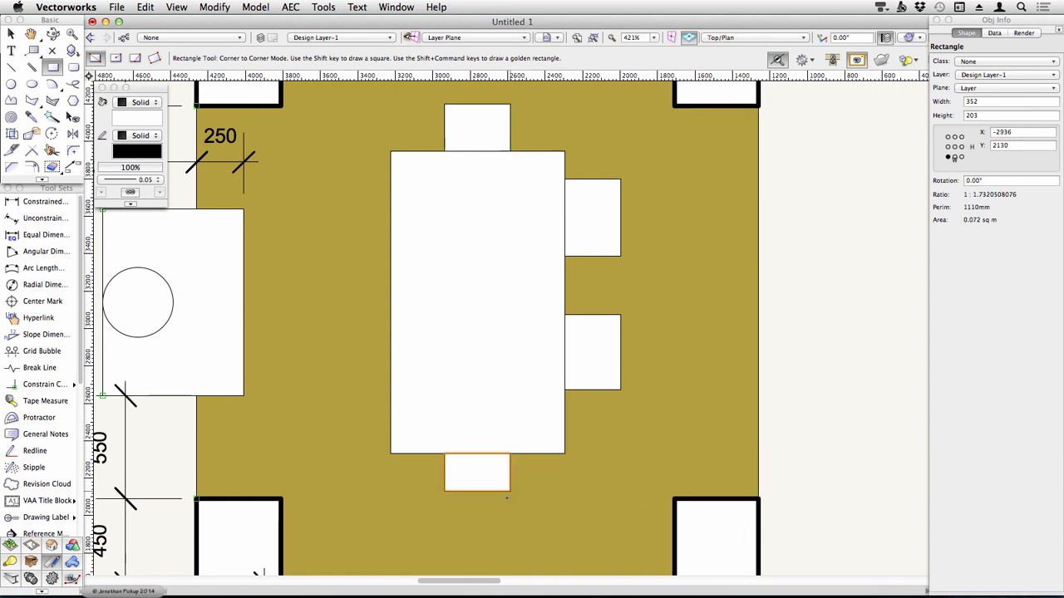
# Step: Draw two chair rectangles against the table's left edge, level with the right-hand chairs, the lower one about 231 by 401 mm
pyautogui.click(564, 315)
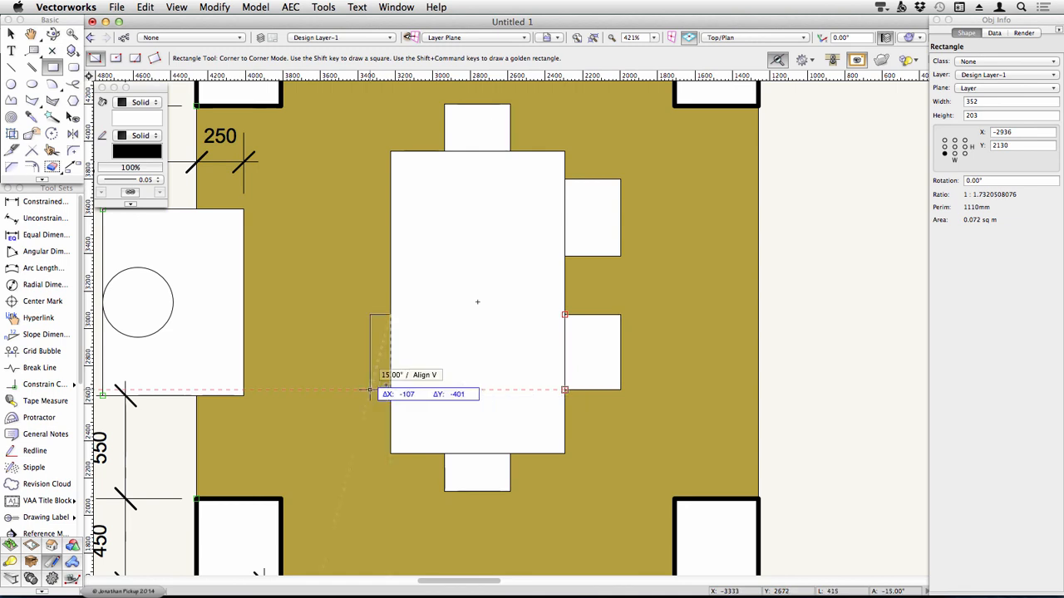
pyautogui.click(346, 389)
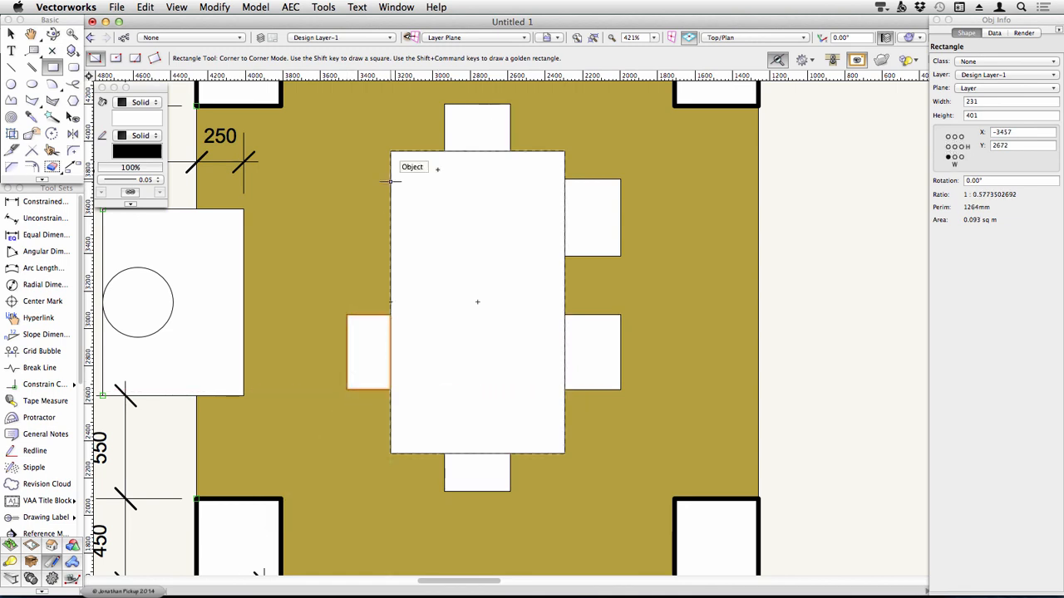
pyautogui.click(565, 178)
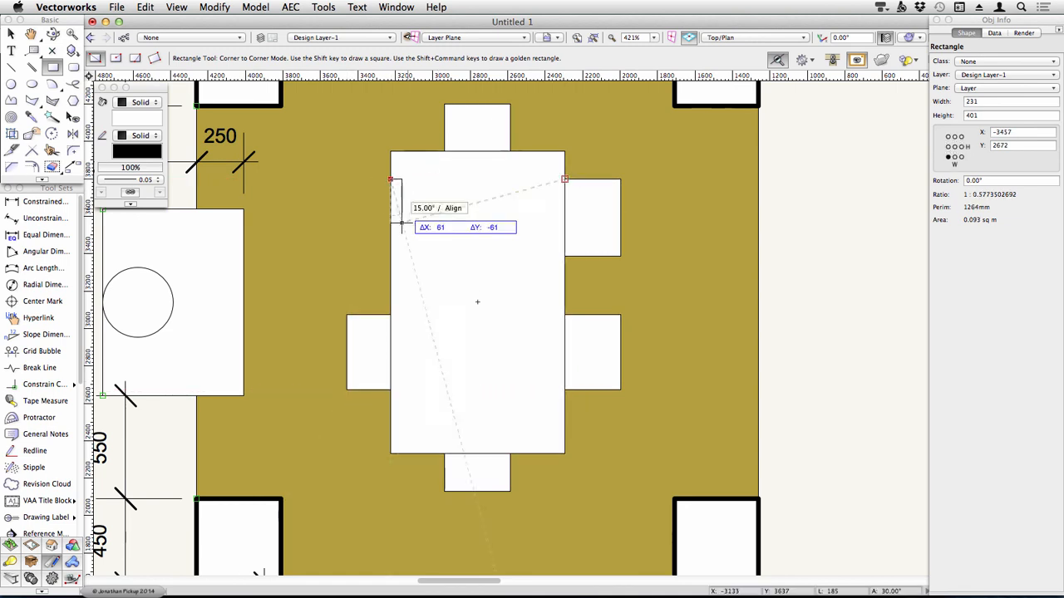
pyautogui.click(347, 256)
pyautogui.press('x')
pyautogui.click(831, 228)
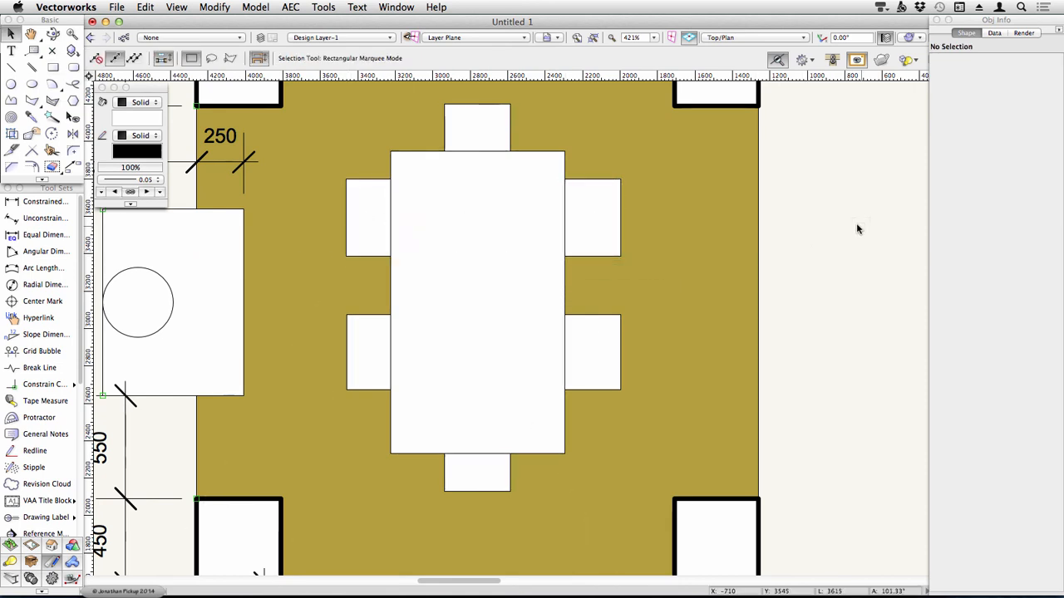
pyautogui.press('super+6')
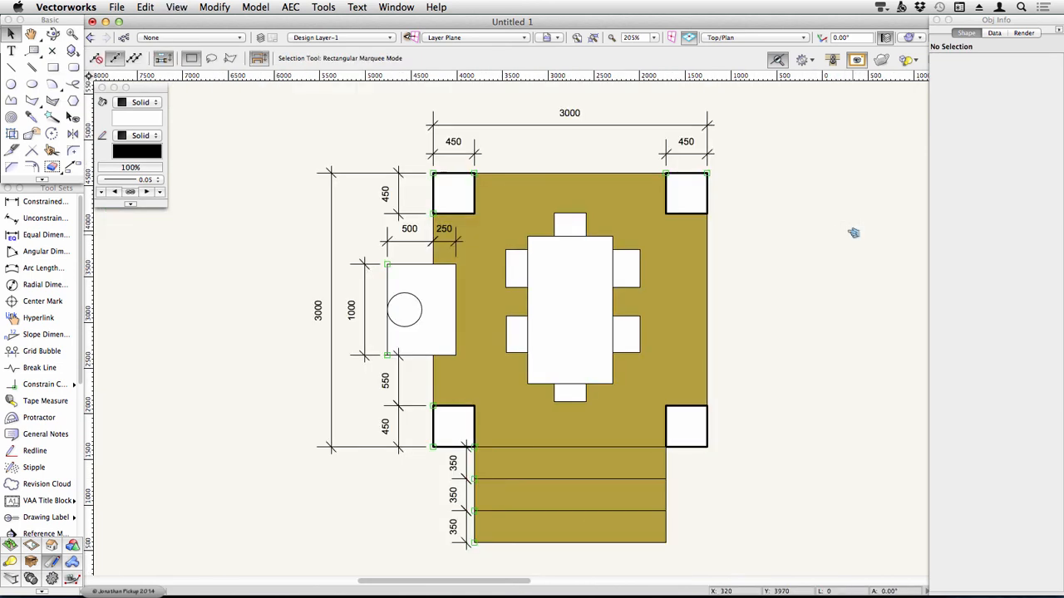